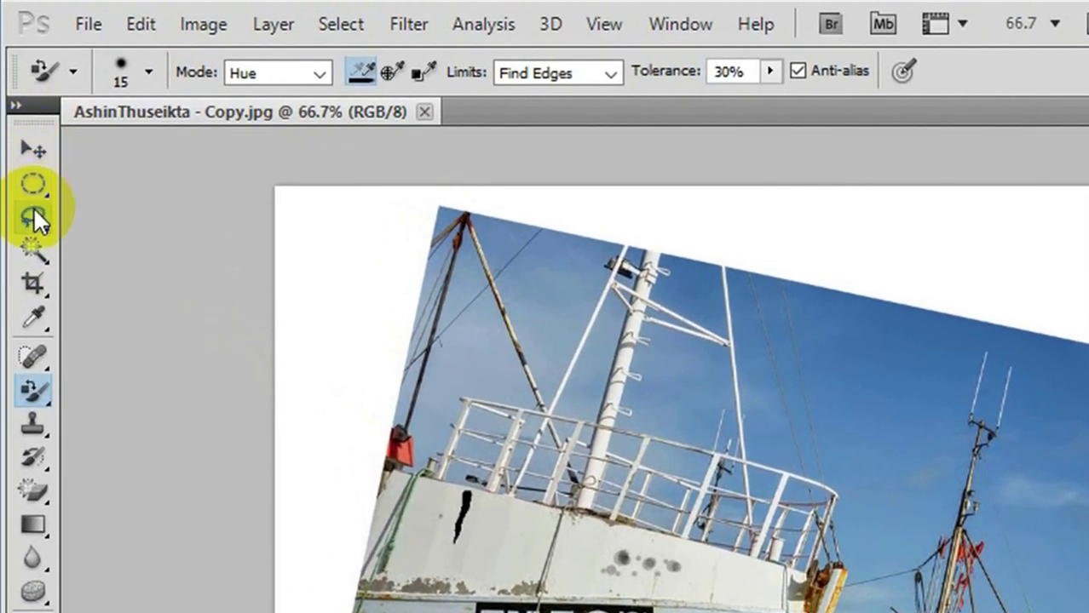
Step: Draw a Ruler Tool line along the tilted photo's upper edge, from one corner to the other
{"action": "left_click", "coordinate": [40, 312]}
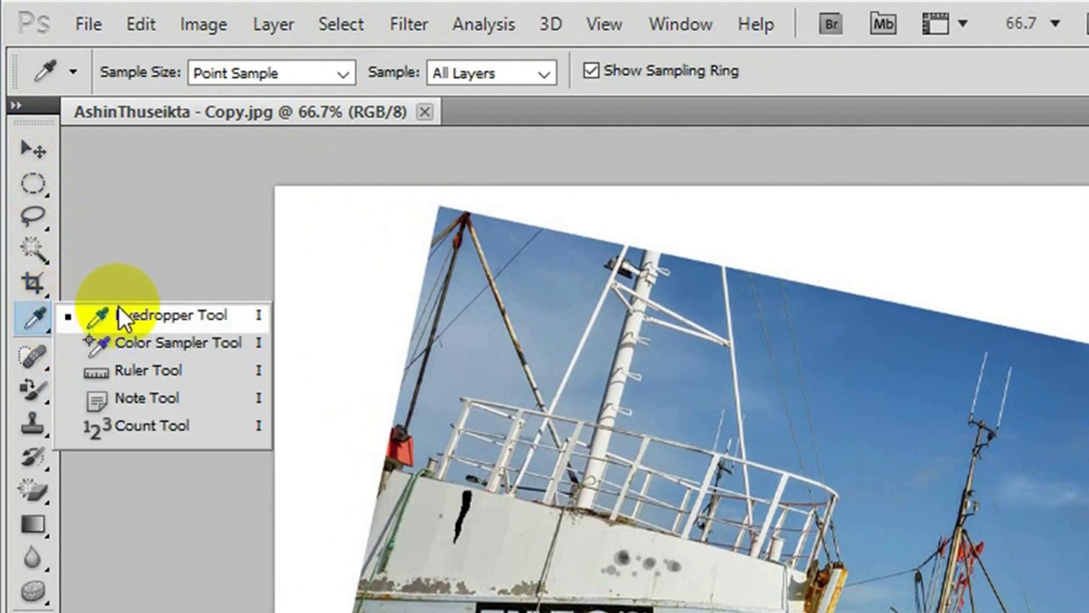
{"action": "left_click", "coordinate": [128, 369]}
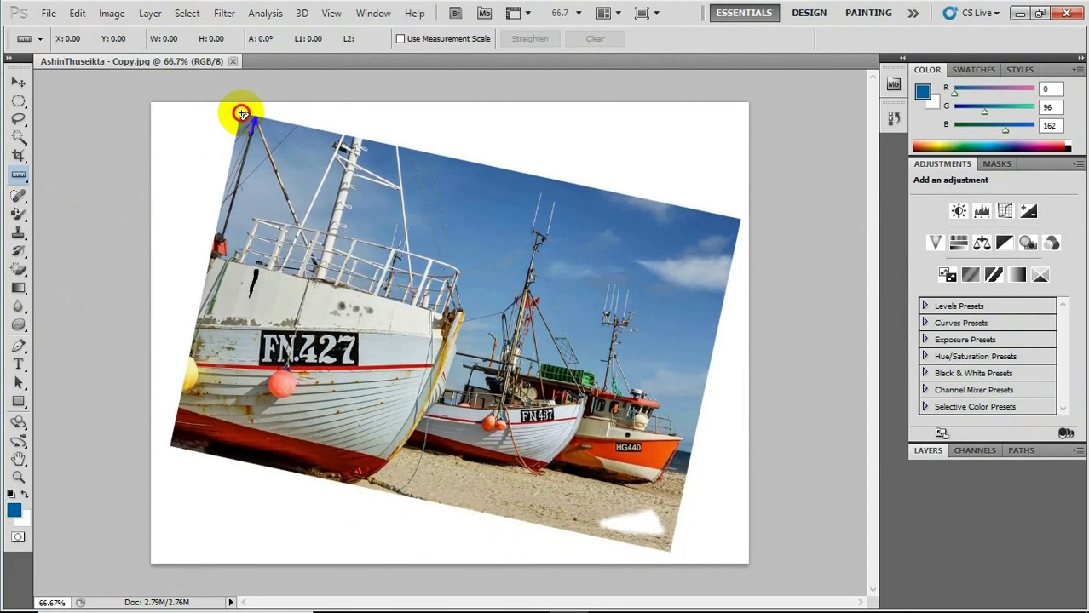
{"action": "left_click_drag", "start_coordinate": [242, 113], "coordinate": [742, 219]}
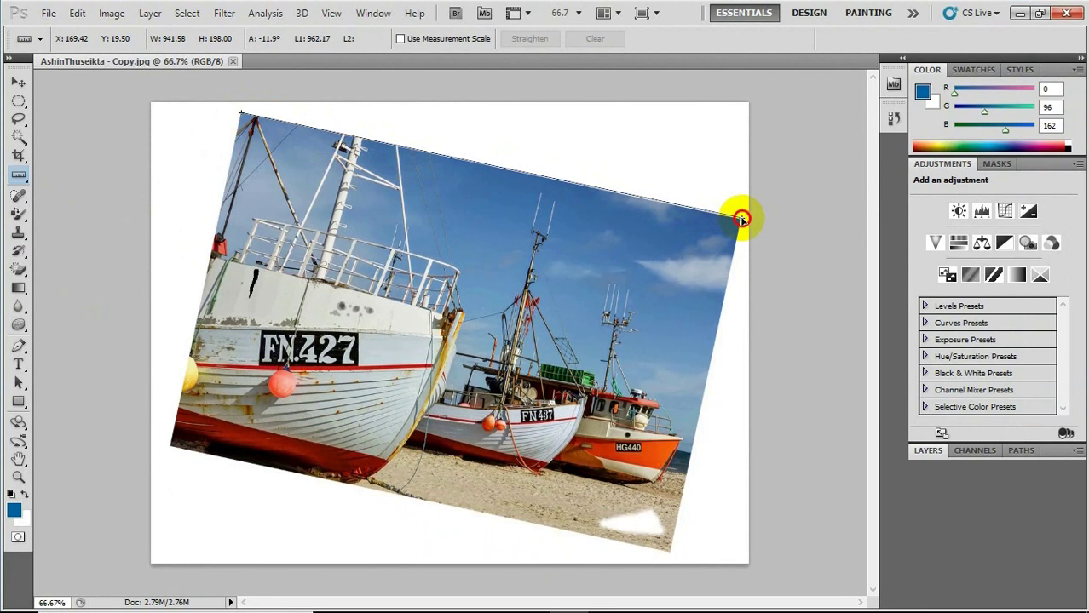
{"action": "left_click_drag", "start_coordinate": [740, 222], "coordinate": [741, 219]}
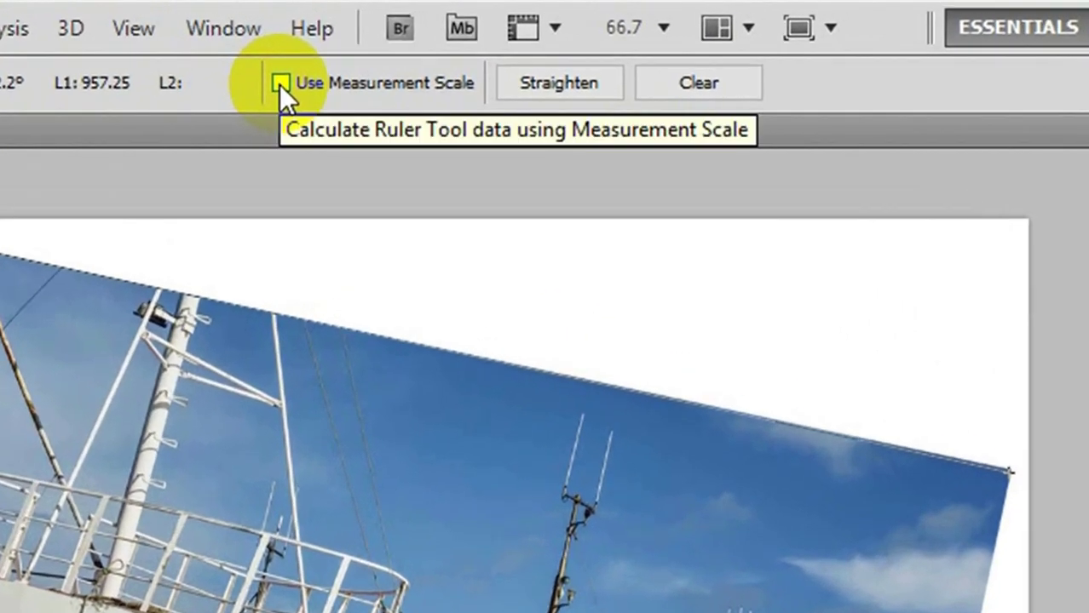
Step: Straighten the photo along the ruler line with Use Measurement Scale enabled
{"action": "left_click", "coordinate": [278, 85]}
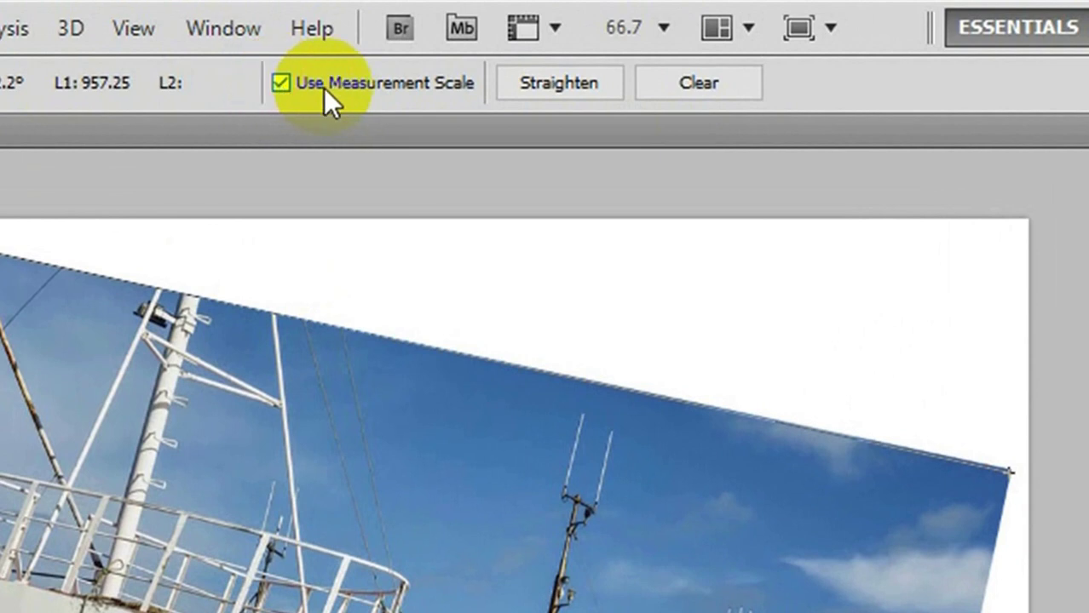
{"action": "left_click", "coordinate": [545, 87]}
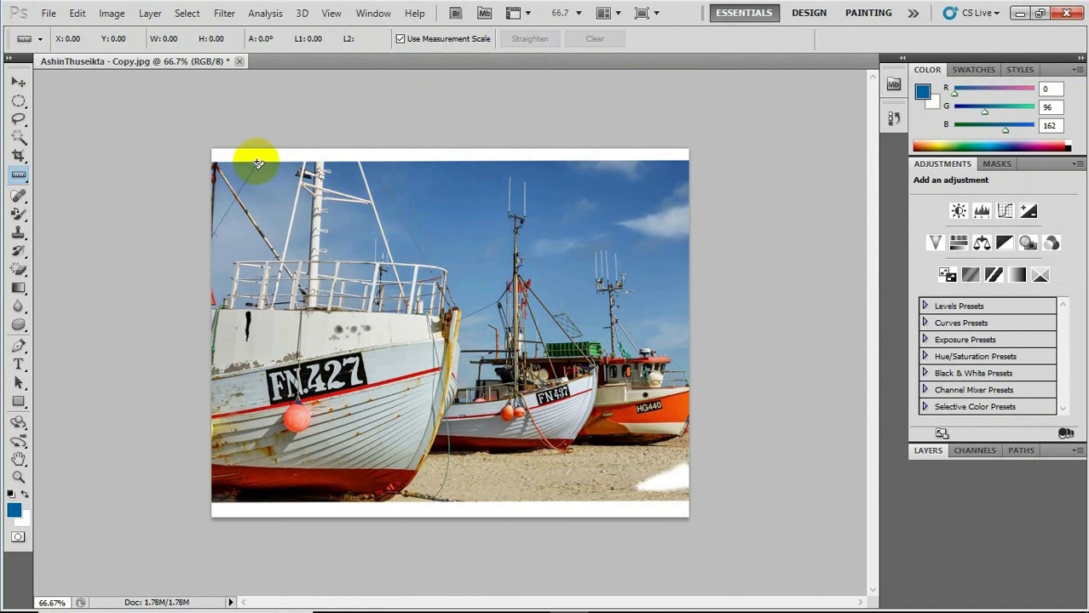
{"action": "left_click", "coordinate": [279, 479]}
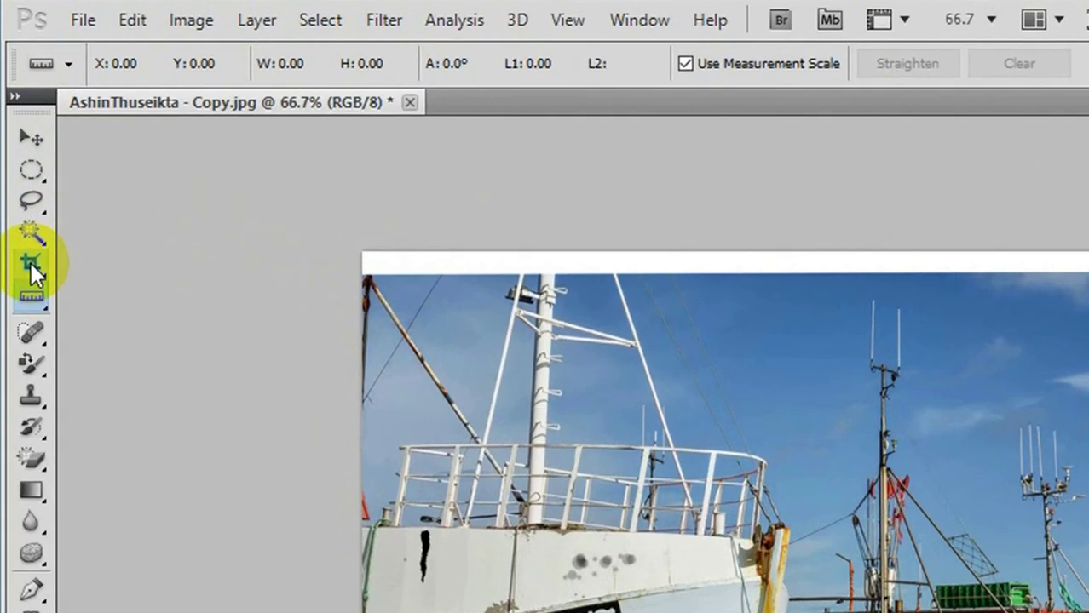
Step: Crop the straightened photo to remove the white strips above and below the picture
{"action": "left_click", "coordinate": [23, 195]}
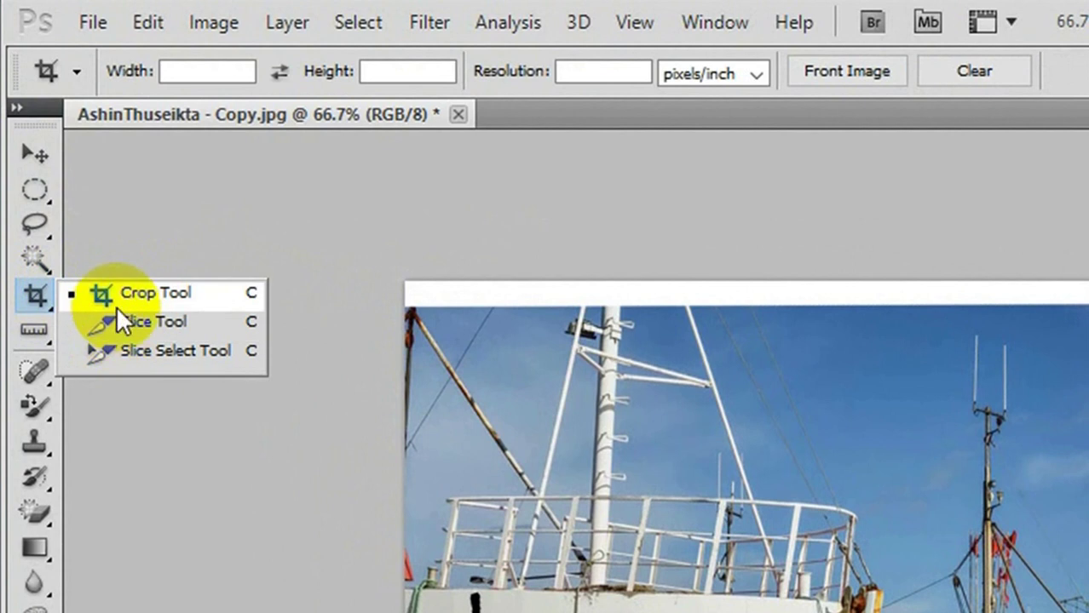
{"action": "left_click", "coordinate": [35, 298]}
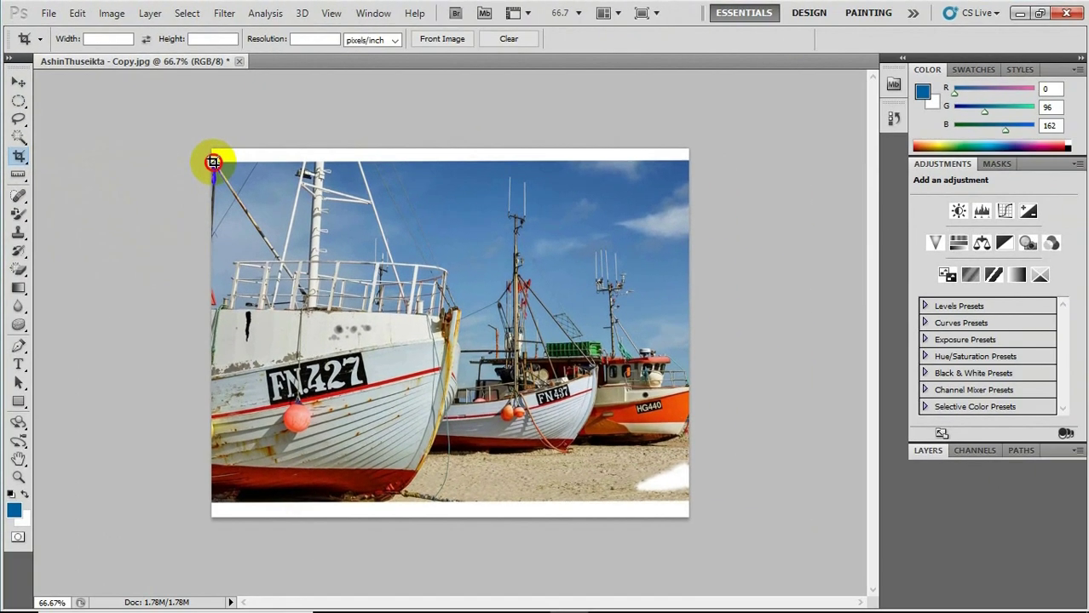
{"action": "left_click_drag", "start_coordinate": [213, 162], "coordinate": [689, 500]}
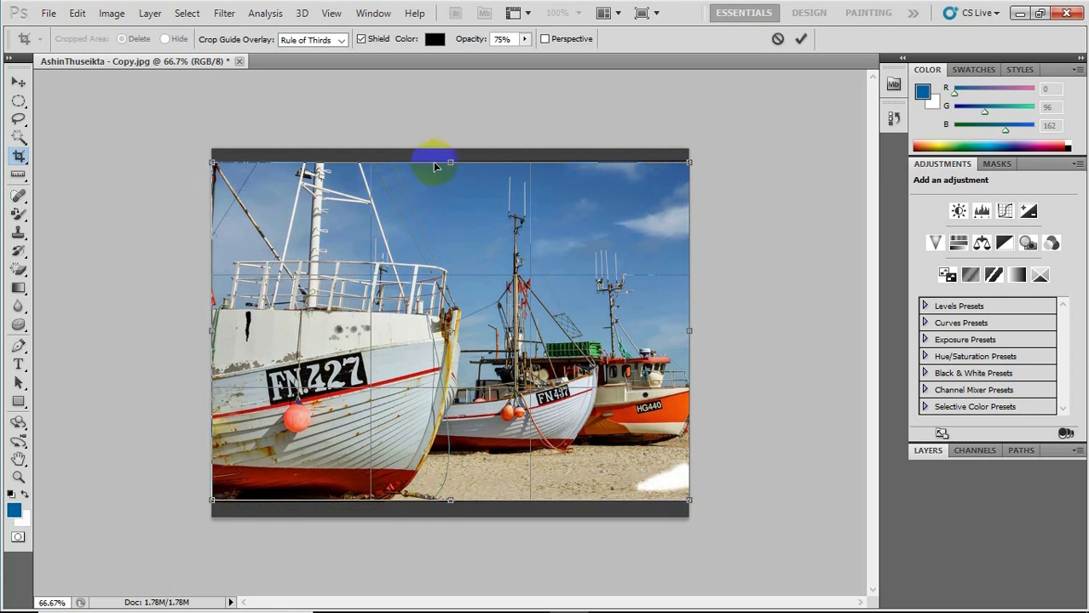
{"action": "mouse_move", "coordinate": [447, 160]}
{"action": "left_mouse_down"}
{"action": "mouse_move", "coordinate": [445, 151]}
{"action": "mouse_move", "coordinate": [445, 161]}
{"action": "left_mouse_up"}
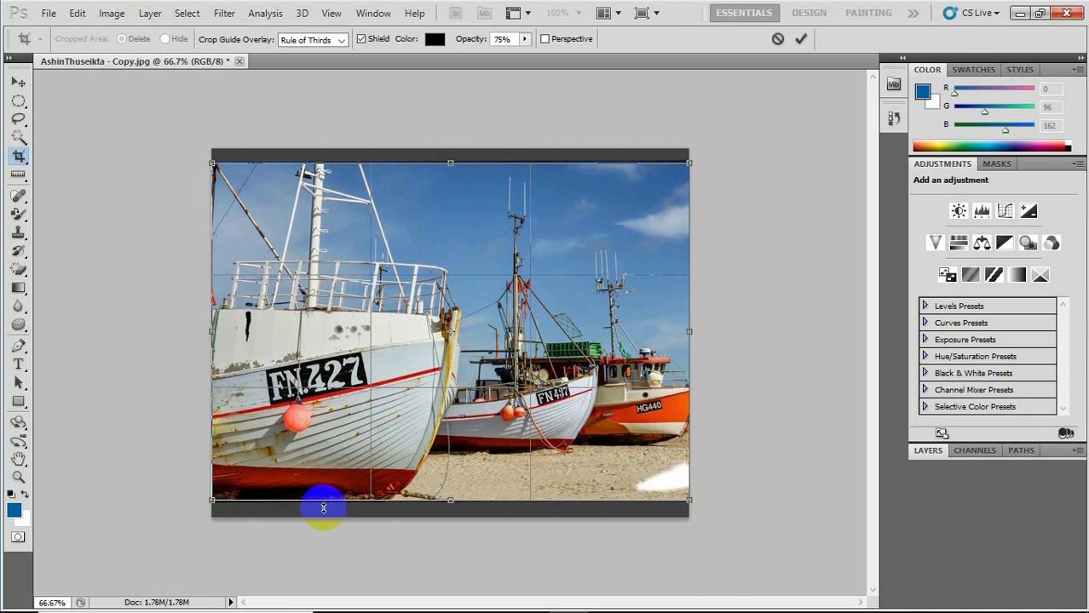
{"action": "left_click", "coordinate": [414, 158]}
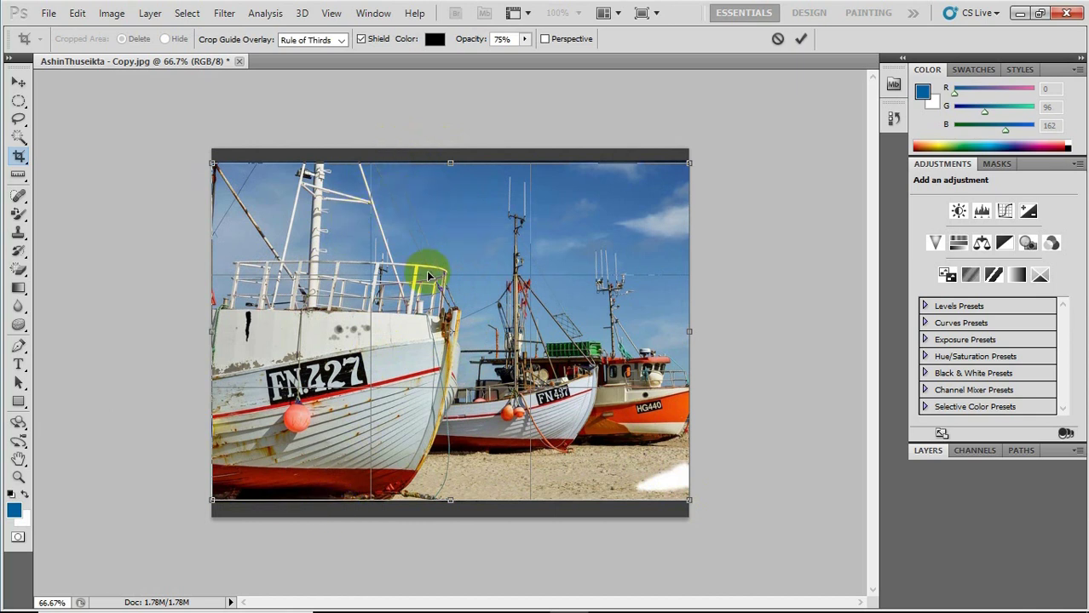
{"action": "key", "text": "Return"}
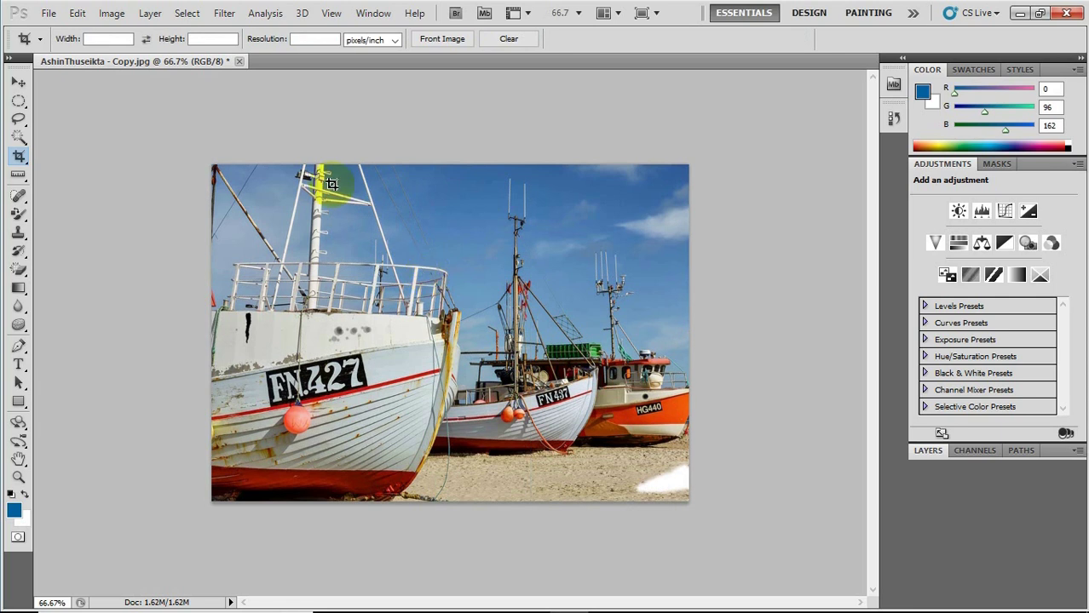
{"action": "left_click", "coordinate": [322, 516]}
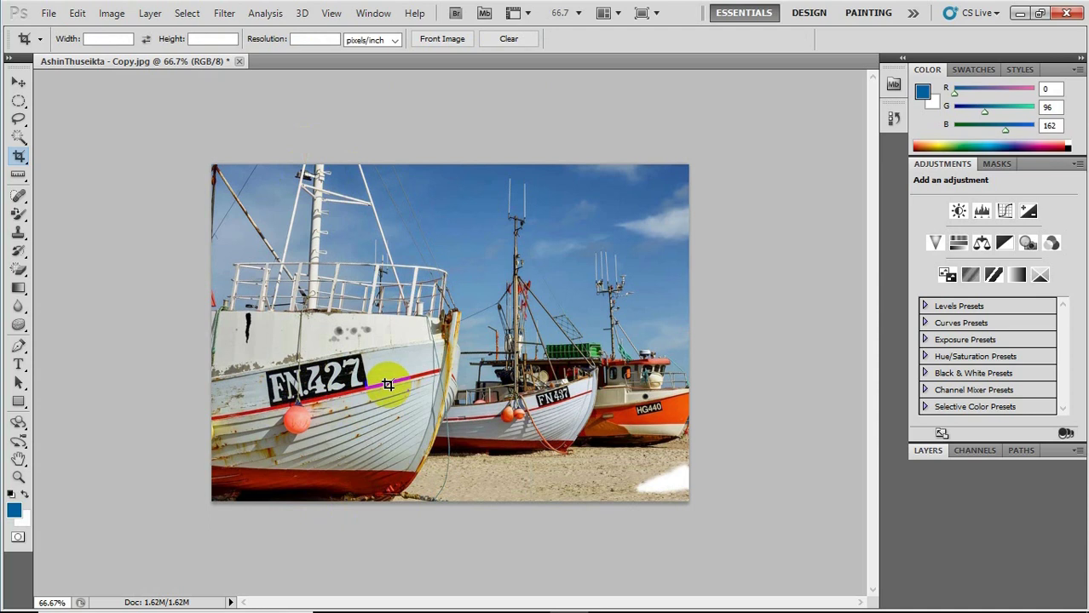
{"action": "left_click", "coordinate": [344, 375]}
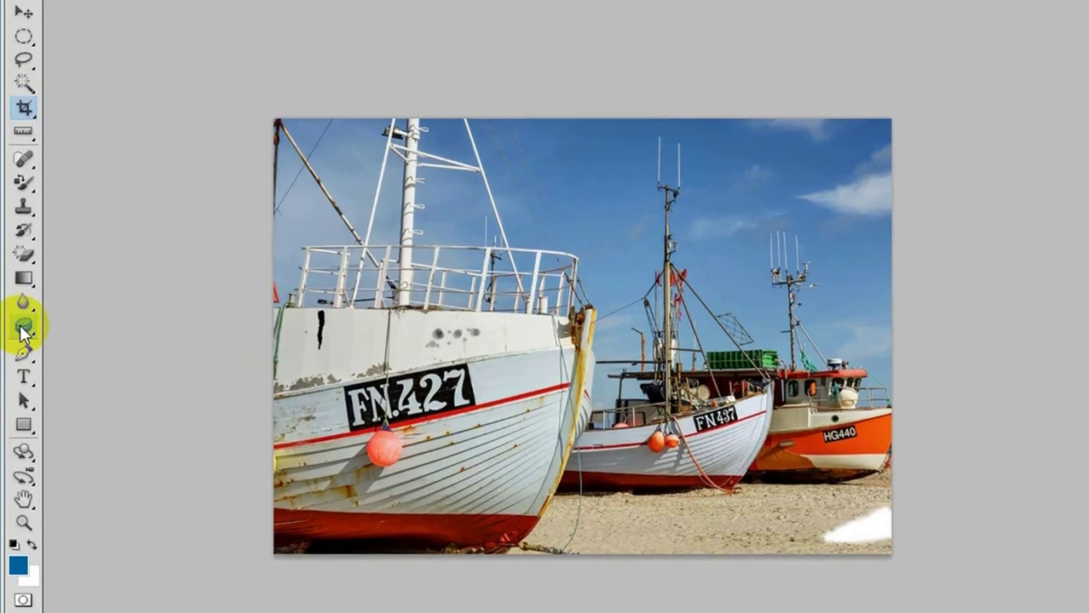
Step: Choose the Sponge Tool and set its brush size to 197 px
{"action": "left_click", "coordinate": [16, 324]}
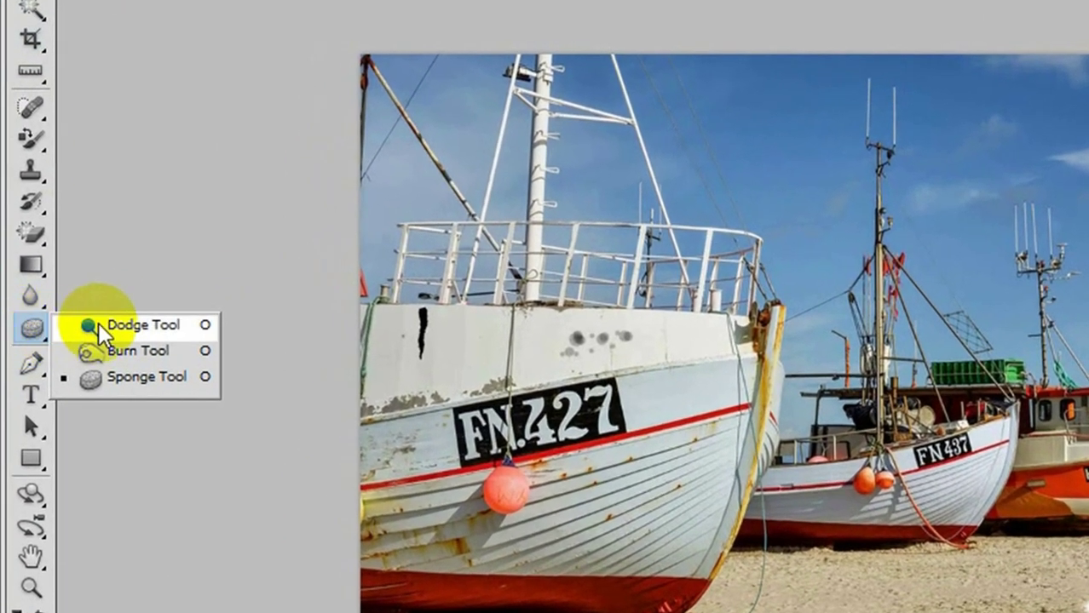
{"action": "left_click", "coordinate": [102, 326]}
{"action": "left_click", "coordinate": [31, 328]}
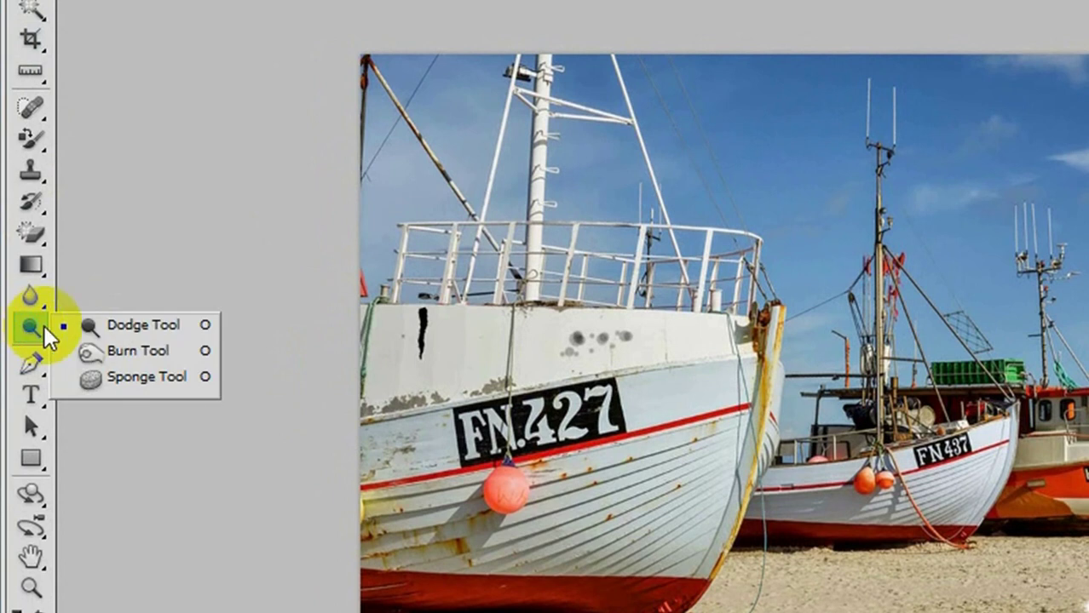
{"action": "left_click", "coordinate": [113, 378]}
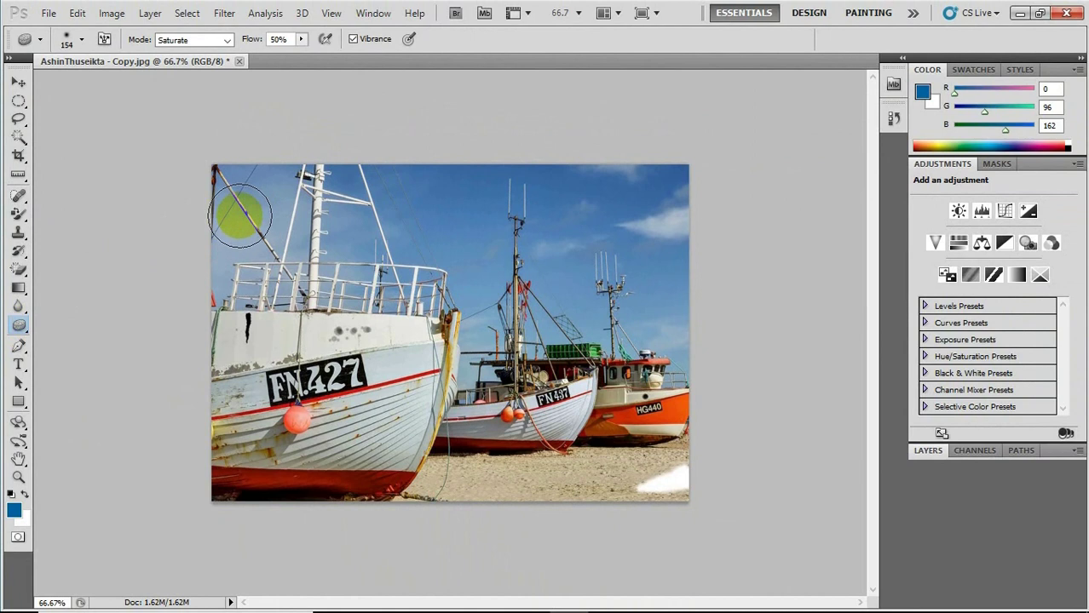
{"action": "mouse_move", "coordinate": [244, 215]}
{"action": "left_mouse_down"}
{"action": "mouse_move", "coordinate": [284, 207]}
{"action": "mouse_move", "coordinate": [267, 208]}
{"action": "mouse_move", "coordinate": [275, 216]}
{"action": "mouse_move", "coordinate": [251, 220]}
{"action": "mouse_move", "coordinate": [271, 201]}
{"action": "left_mouse_up"}
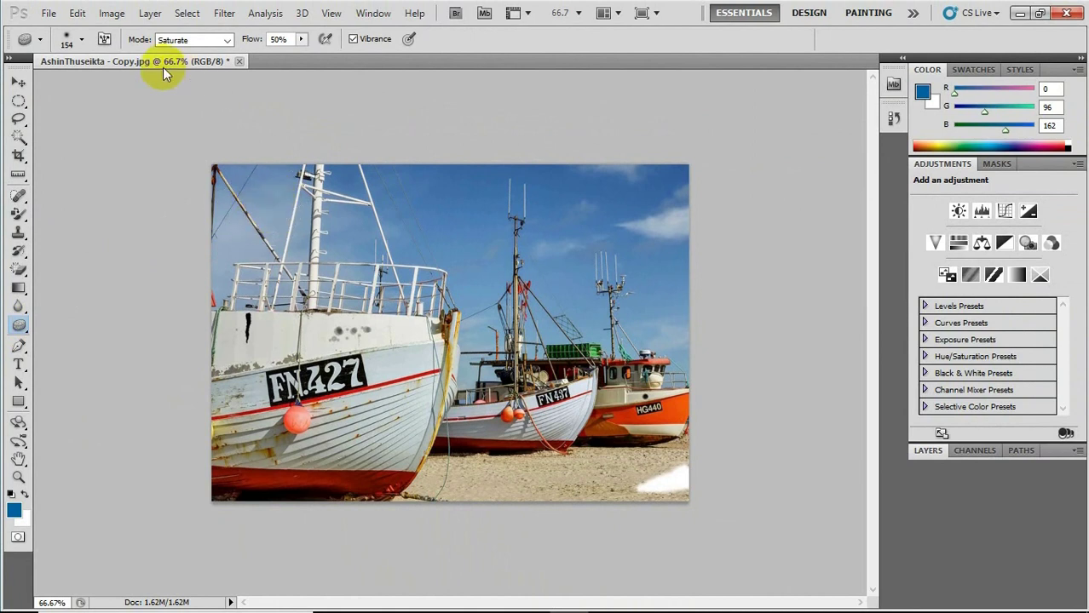
{"action": "left_click", "coordinate": [72, 39]}
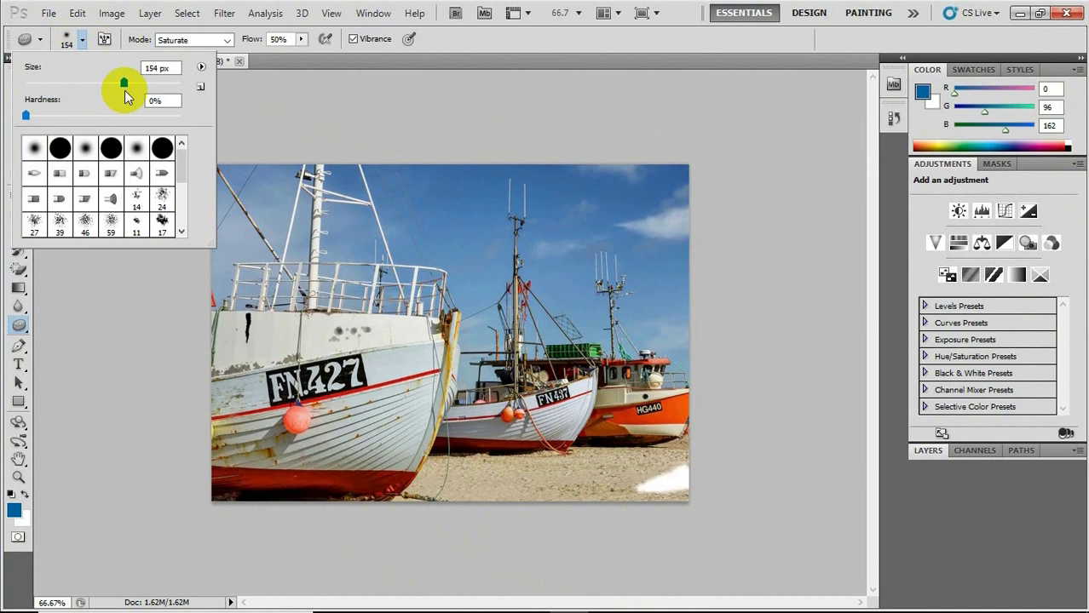
{"action": "left_click_drag", "start_coordinate": [124, 83], "coordinate": [168, 83]}
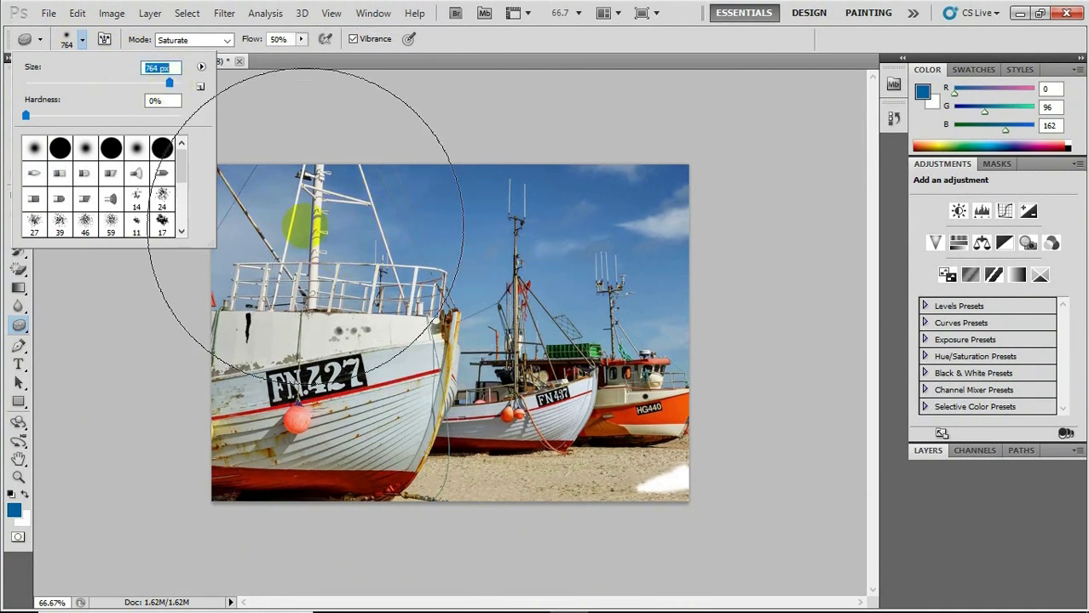
{"action": "left_click_drag", "start_coordinate": [177, 86], "coordinate": [141, 82]}
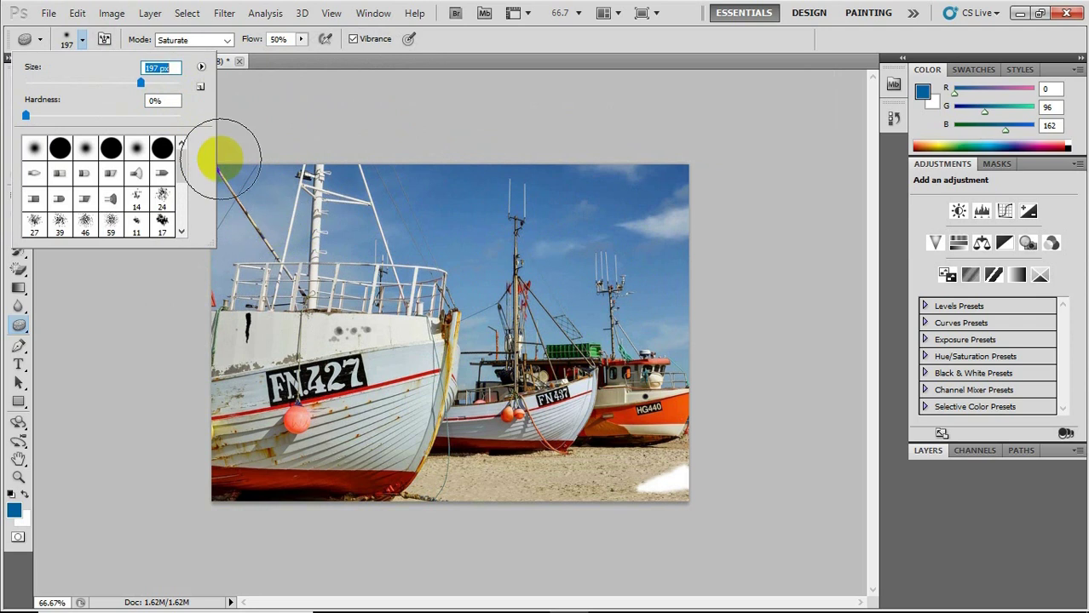
{"action": "left_click", "coordinate": [83, 39]}
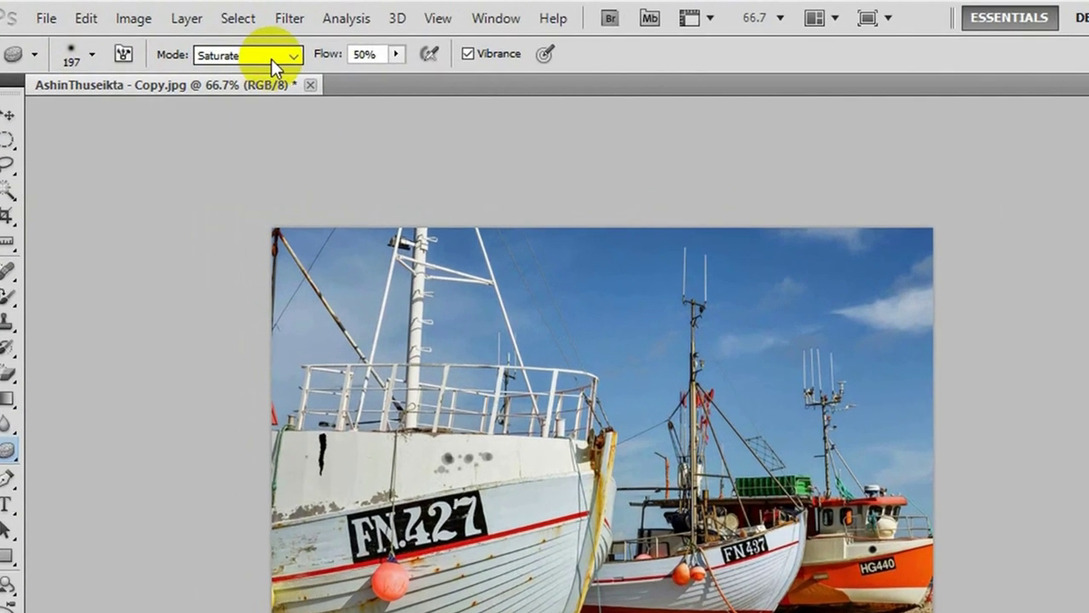
Step: Intensify the blue of the whole sky by painting over it with the Sponge Tool in Saturate mode
{"action": "left_click", "coordinate": [212, 42]}
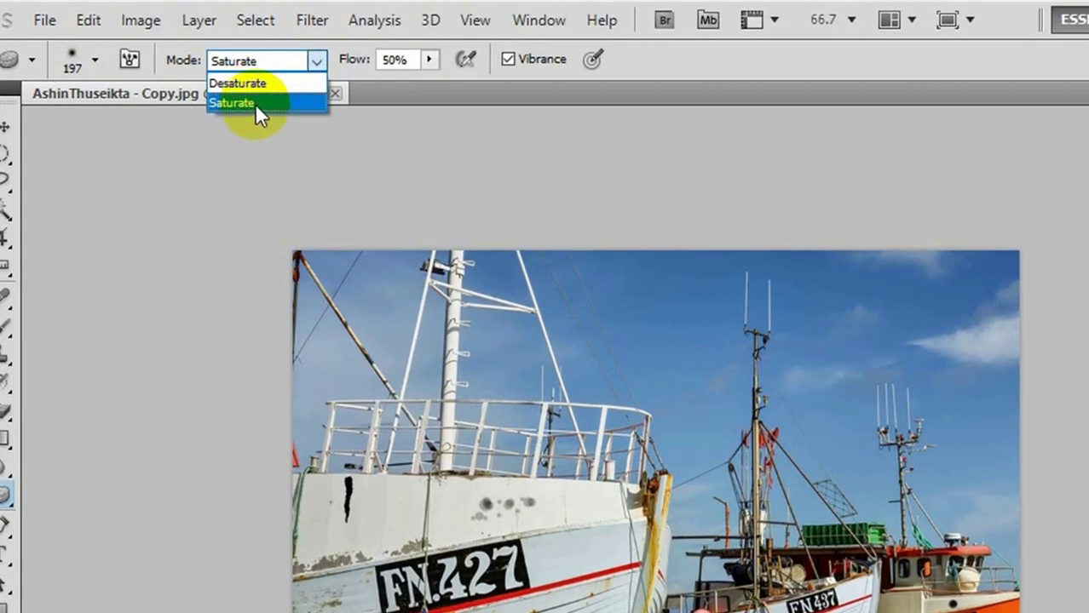
{"action": "left_click", "coordinate": [248, 106]}
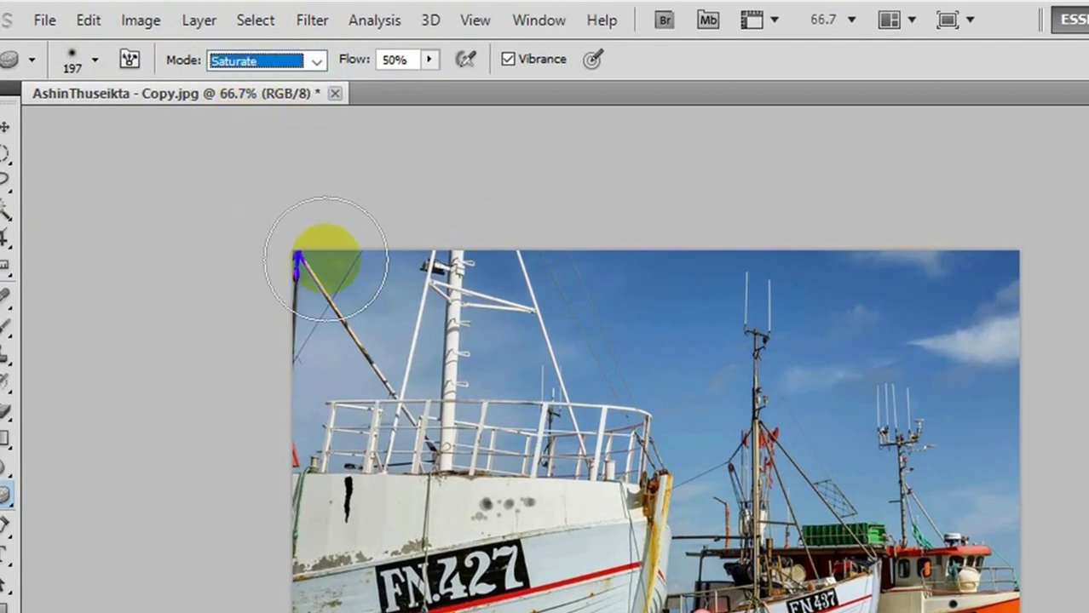
{"action": "left_click", "coordinate": [317, 291]}
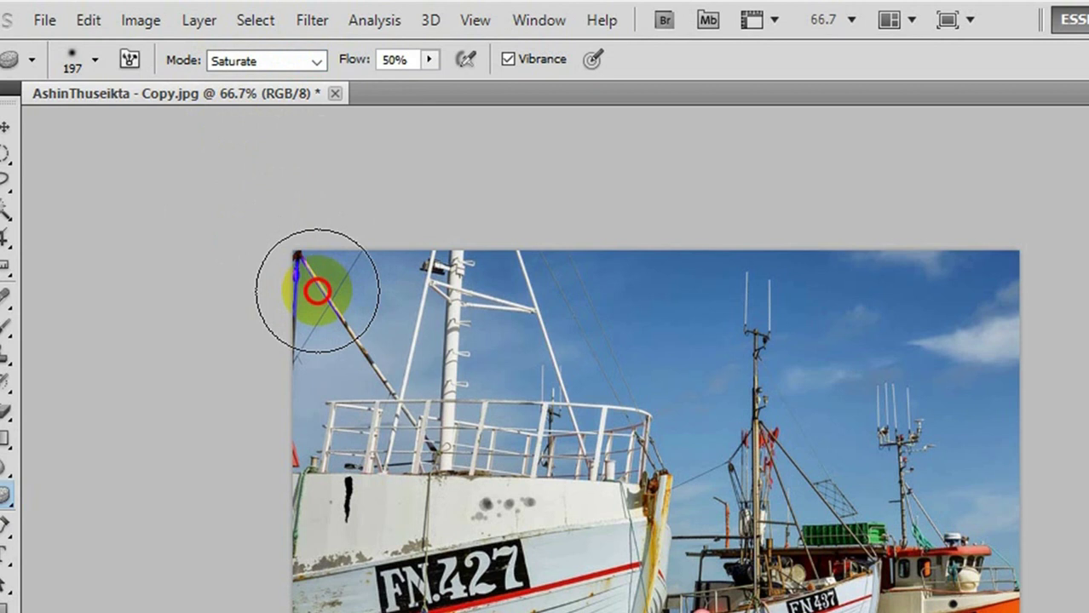
{"action": "mouse_move", "coordinate": [317, 291]}
{"action": "left_mouse_down"}
{"action": "mouse_move", "coordinate": [649, 309]}
{"action": "mouse_move", "coordinate": [462, 280]}
{"action": "mouse_move", "coordinate": [863, 288]}
{"action": "mouse_move", "coordinate": [933, 417]}
{"action": "mouse_move", "coordinate": [998, 477]}
{"action": "mouse_move", "coordinate": [850, 347]}
{"action": "mouse_move", "coordinate": [750, 323]}
{"action": "mouse_move", "coordinate": [687, 353]}
{"action": "mouse_move", "coordinate": [387, 384]}
{"action": "mouse_move", "coordinate": [499, 406]}
{"action": "mouse_move", "coordinate": [330, 403]}
{"action": "mouse_move", "coordinate": [911, 320]}
{"action": "mouse_move", "coordinate": [883, 285]}
{"action": "mouse_move", "coordinate": [978, 402]}
{"action": "mouse_move", "coordinate": [994, 316]}
{"action": "mouse_move", "coordinate": [923, 372]}
{"action": "mouse_move", "coordinate": [936, 486]}
{"action": "mouse_move", "coordinate": [880, 322]}
{"action": "mouse_move", "coordinate": [608, 290]}
{"action": "mouse_move", "coordinate": [928, 388]}
{"action": "mouse_move", "coordinate": [844, 376]}
{"action": "mouse_move", "coordinate": [722, 454]}
{"action": "mouse_move", "coordinate": [687, 292]}
{"action": "mouse_move", "coordinate": [907, 322]}
{"action": "mouse_move", "coordinate": [456, 402]}
{"action": "mouse_move", "coordinate": [762, 397]}
{"action": "mouse_move", "coordinate": [1018, 302]}
{"action": "mouse_move", "coordinate": [927, 299]}
{"action": "mouse_move", "coordinate": [946, 315]}
{"action": "left_mouse_up"}
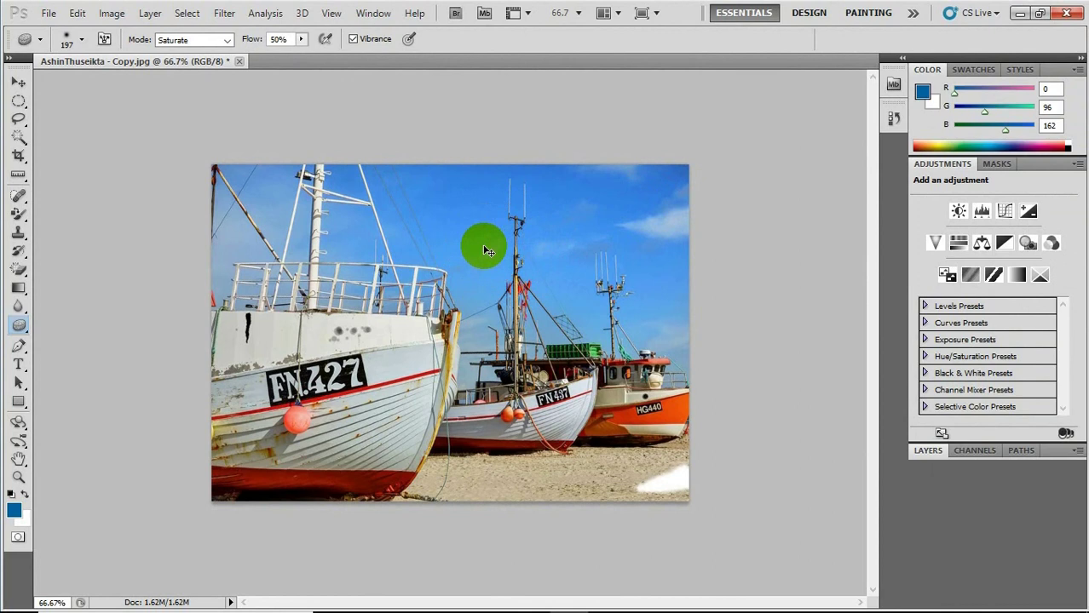
Step: Compare the sky before and after saturation by repeatedly undoing and redoing the sponge stroke
{"action": "key", "text": "ctrl+z"}
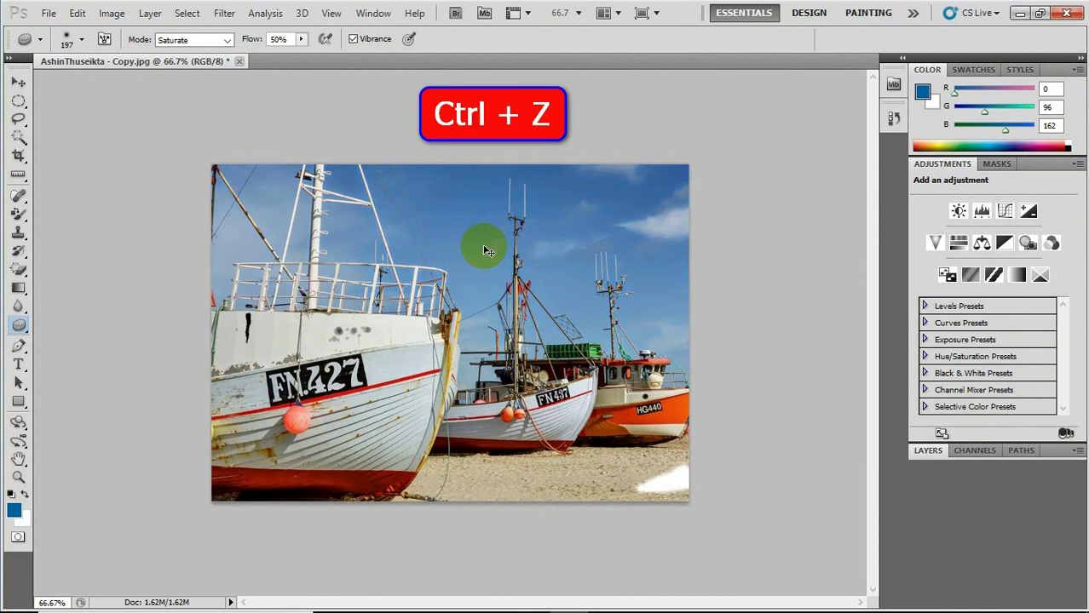
{"action": "key", "text": "ctrl+z"}
{"action": "left_click", "coordinate": [484, 249]}
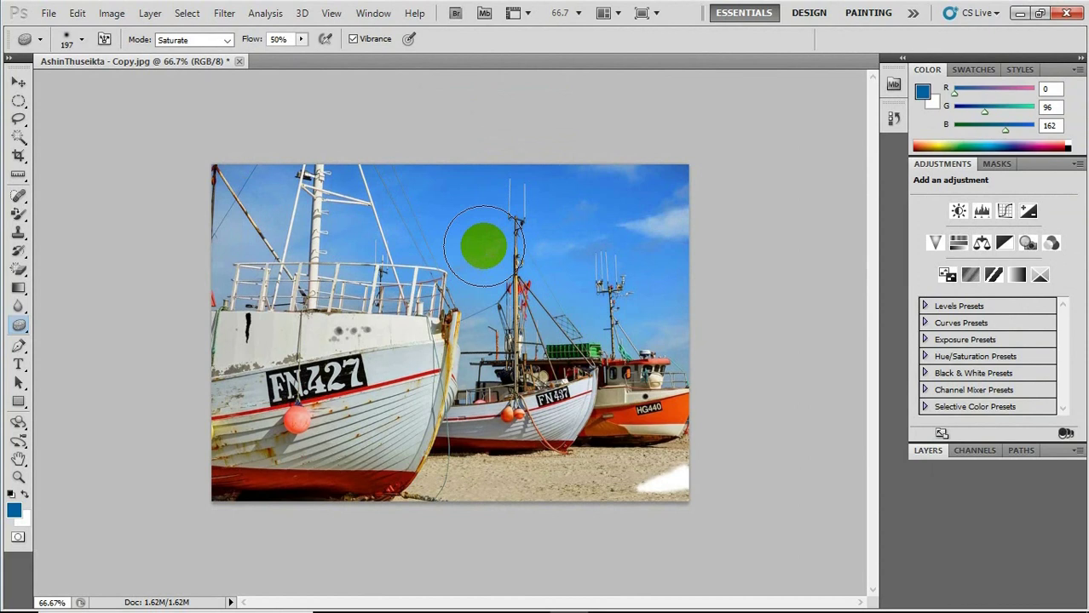
{"action": "key", "text": "ctrl+z"}
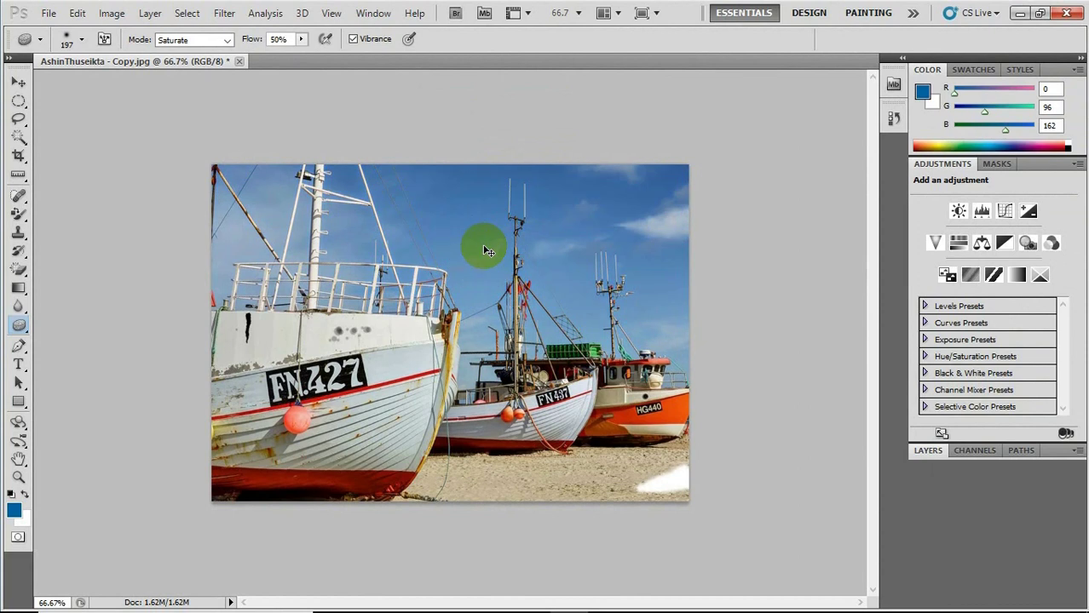
{"action": "key", "text": "ctrl+z"}
{"action": "left_click", "coordinate": [484, 249]}
{"action": "mouse_move", "coordinate": [484, 247]}
{"action": "left_mouse_down"}
{"action": "mouse_move", "coordinate": [504, 248]}
{"action": "mouse_move", "coordinate": [499, 266]}
{"action": "left_mouse_up"}
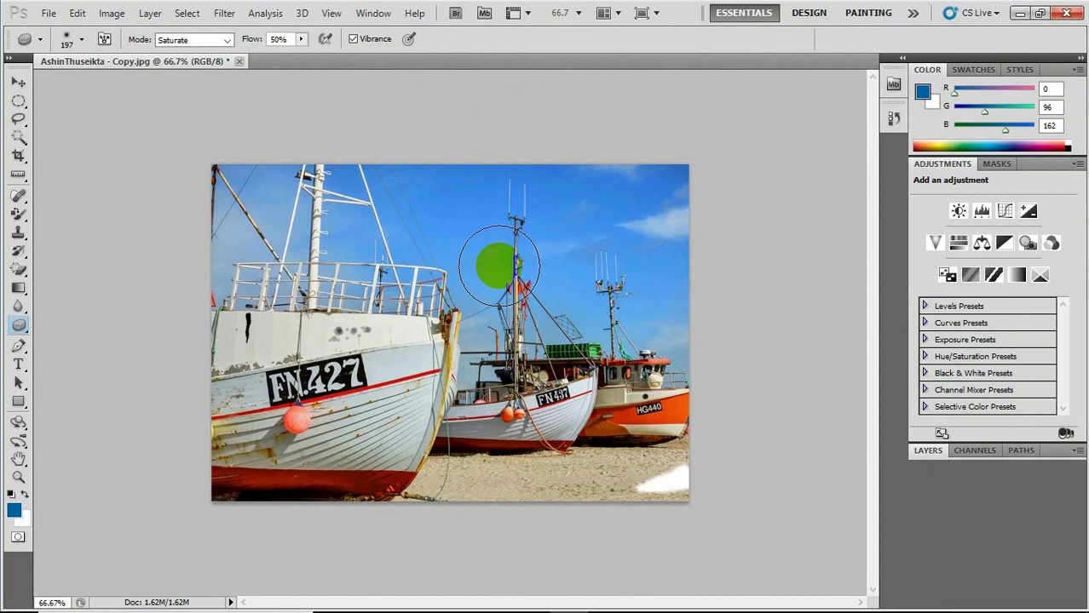
{"action": "left_click_drag", "start_coordinate": [495, 269], "coordinate": [489, 274]}
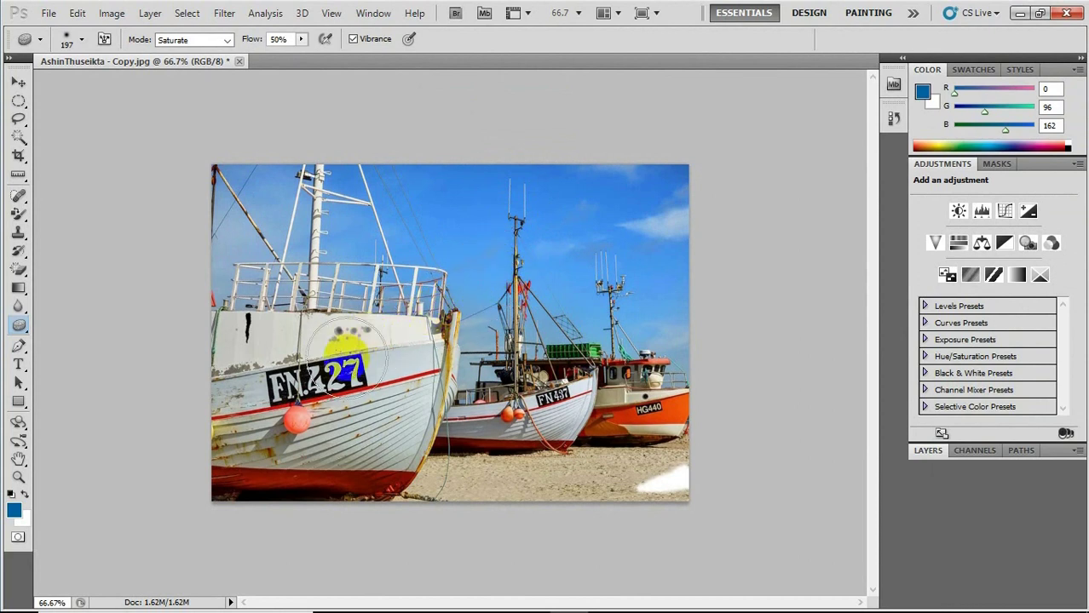
{"action": "left_click_drag", "start_coordinate": [344, 336], "coordinate": [347, 340]}
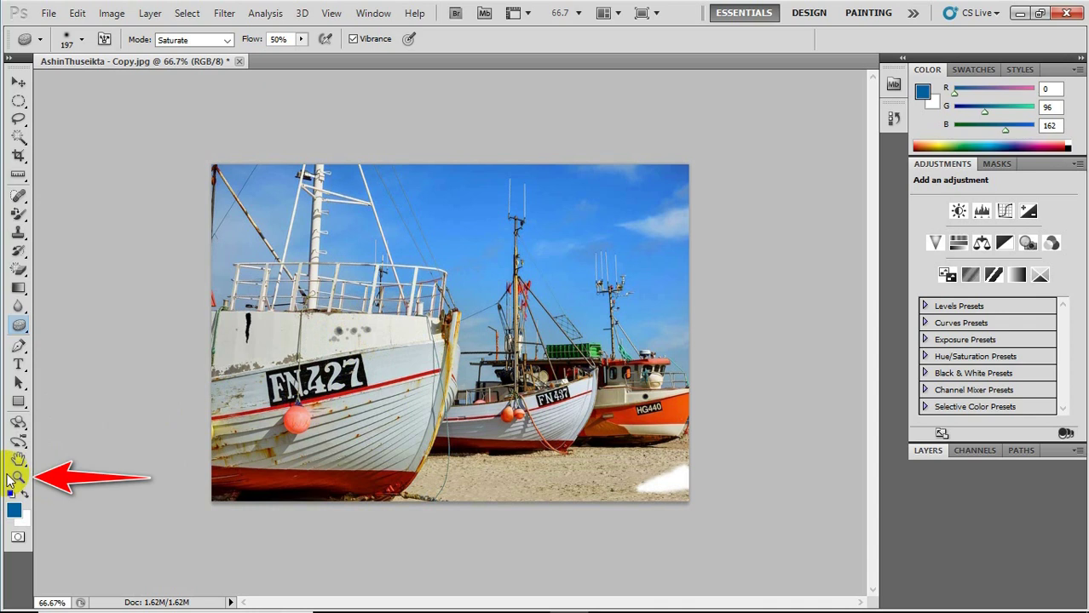
Step: Choose the Spot Healing Brush Tool for retouching the gray stains on the front boat's white upper hull
{"action": "left_click", "coordinate": [16, 478]}
{"action": "left_click", "coordinate": [19, 478]}
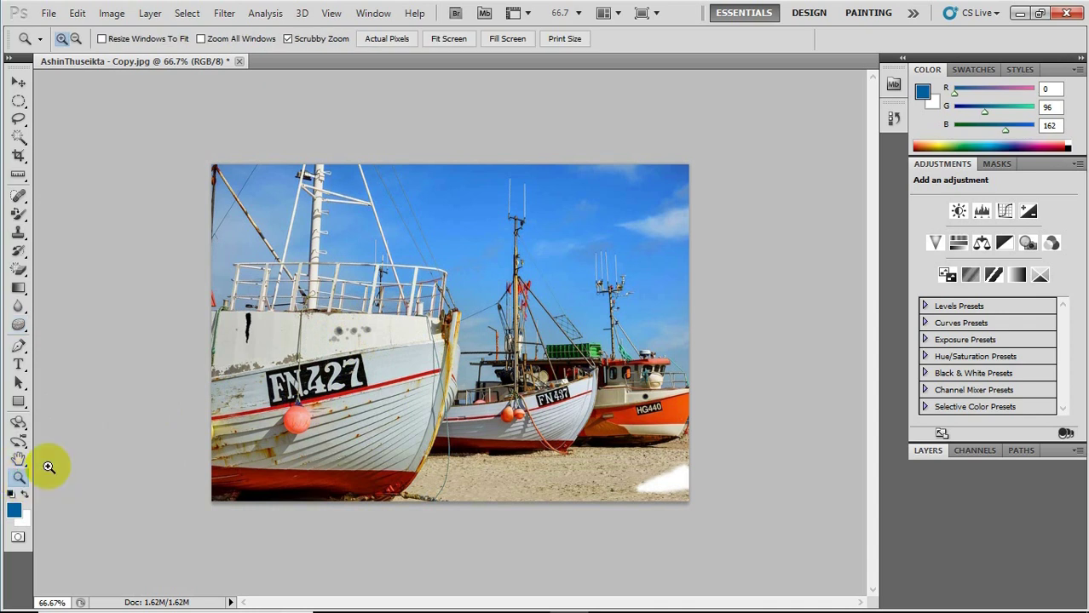
{"action": "left_click", "coordinate": [345, 341]}
{"action": "left_click_drag", "start_coordinate": [345, 341], "coordinate": [272, 350]}
{"action": "left_click", "coordinate": [272, 349]}
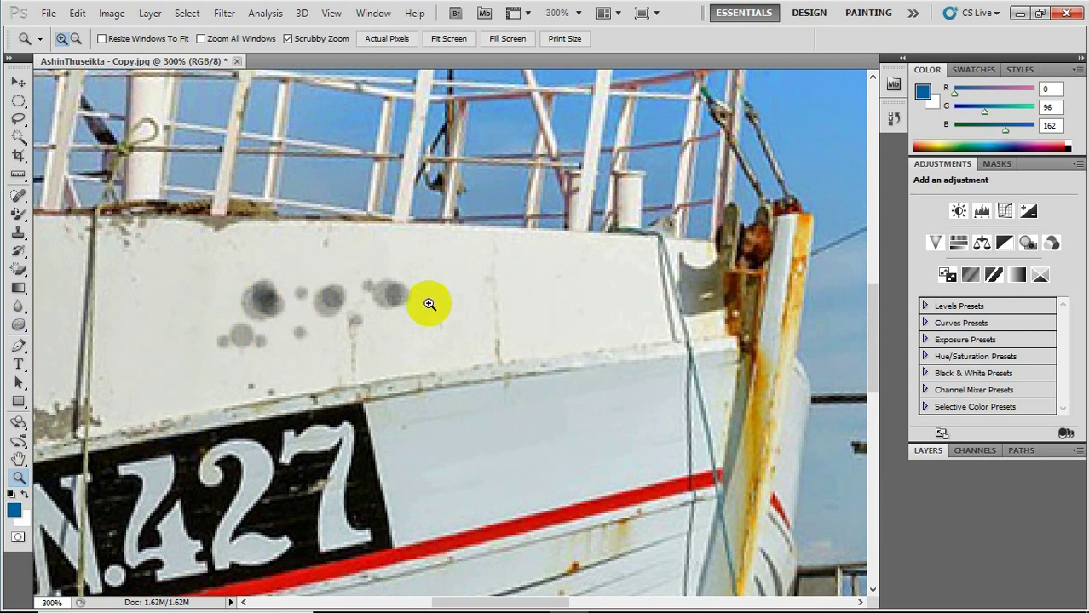
{"action": "left_click", "coordinate": [19, 460]}
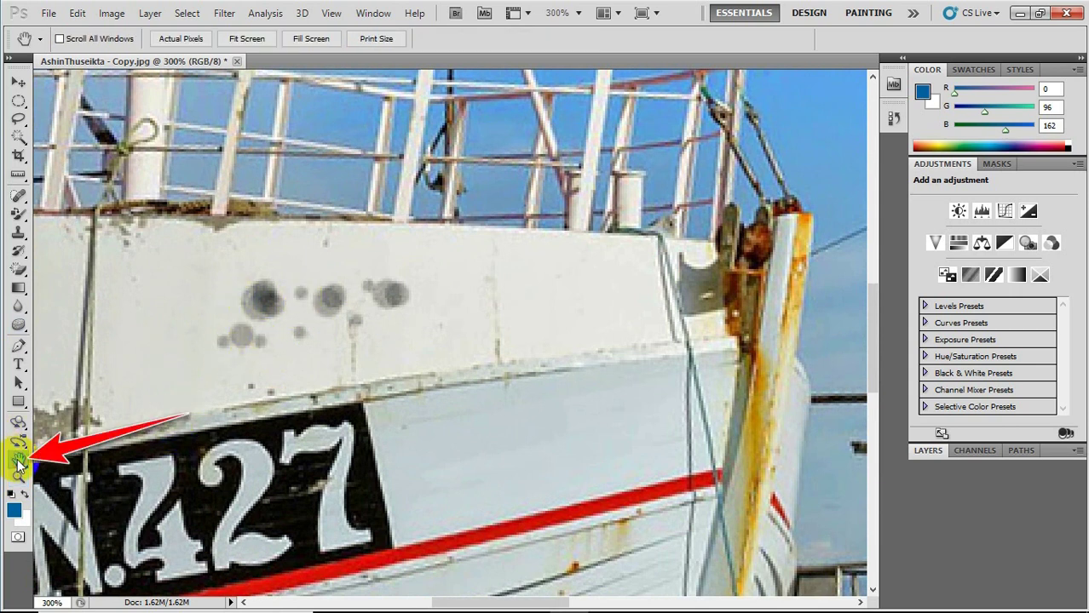
{"action": "left_click_drag", "start_coordinate": [224, 325], "coordinate": [370, 312]}
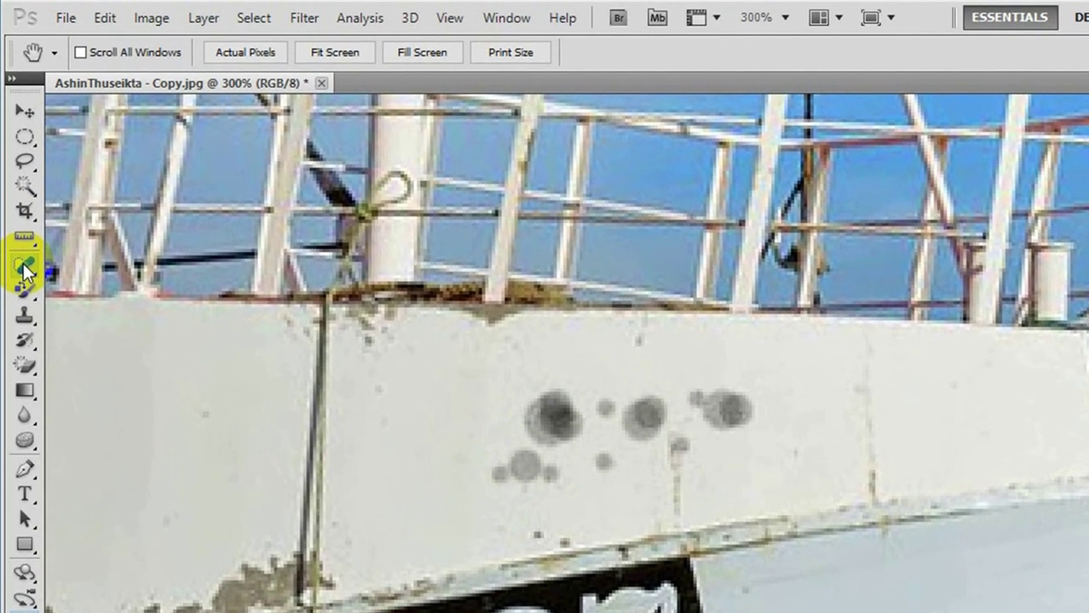
{"action": "left_click", "coordinate": [24, 270]}
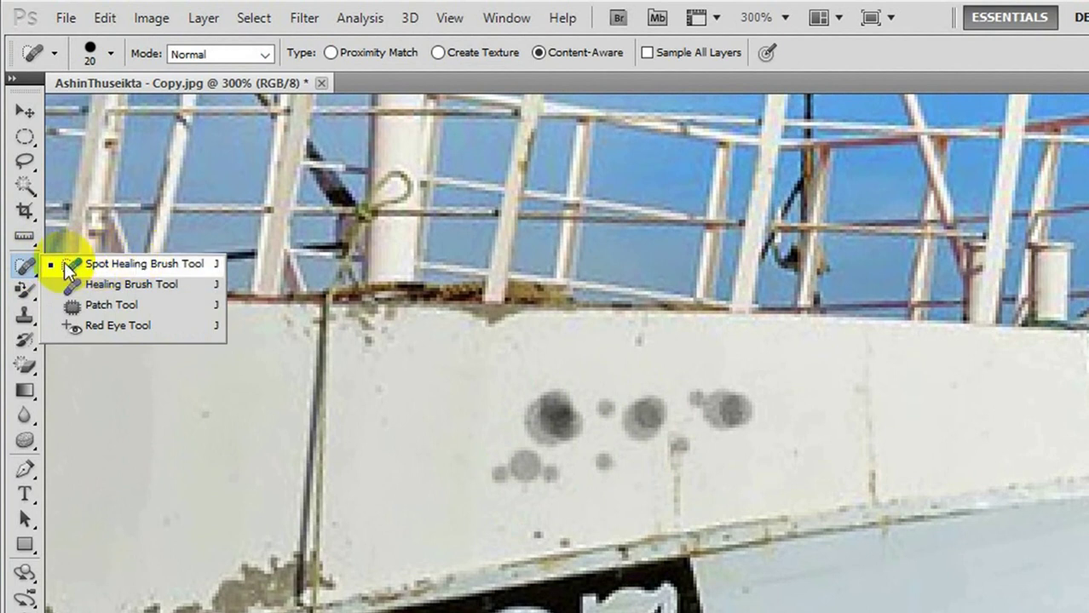
{"action": "left_click", "coordinate": [54, 285]}
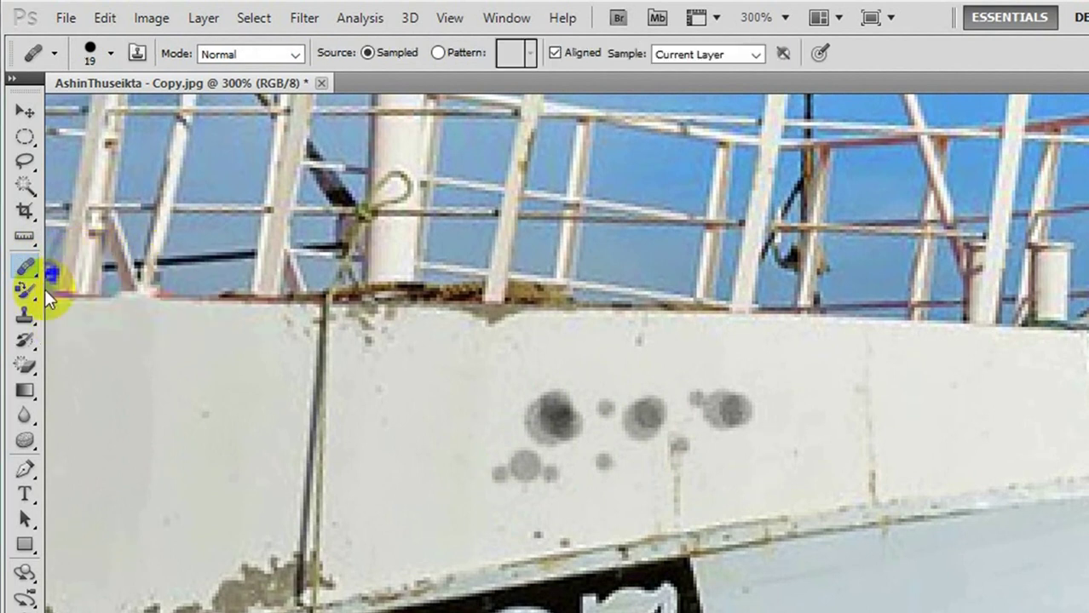
{"action": "right_click", "coordinate": [27, 271]}
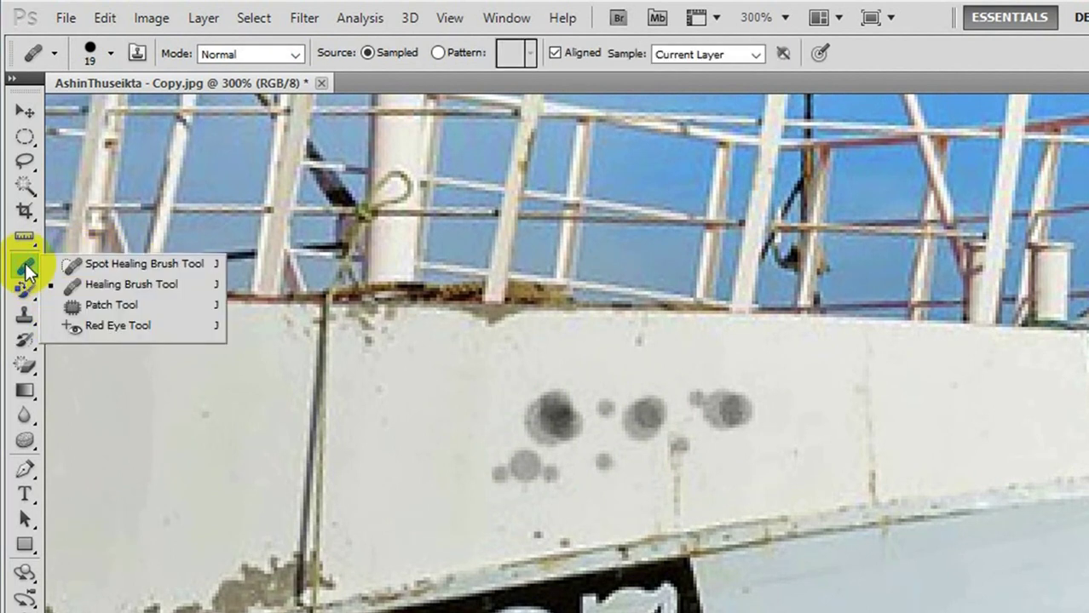
{"action": "left_click", "coordinate": [83, 302]}
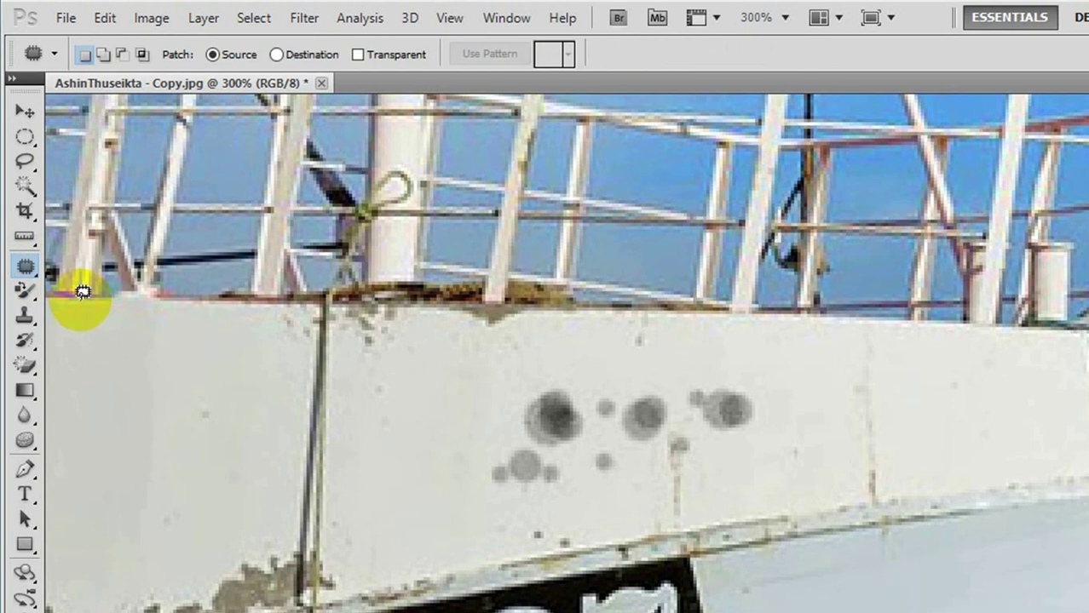
{"action": "right_click", "coordinate": [26, 267]}
{"action": "left_click", "coordinate": [85, 266]}
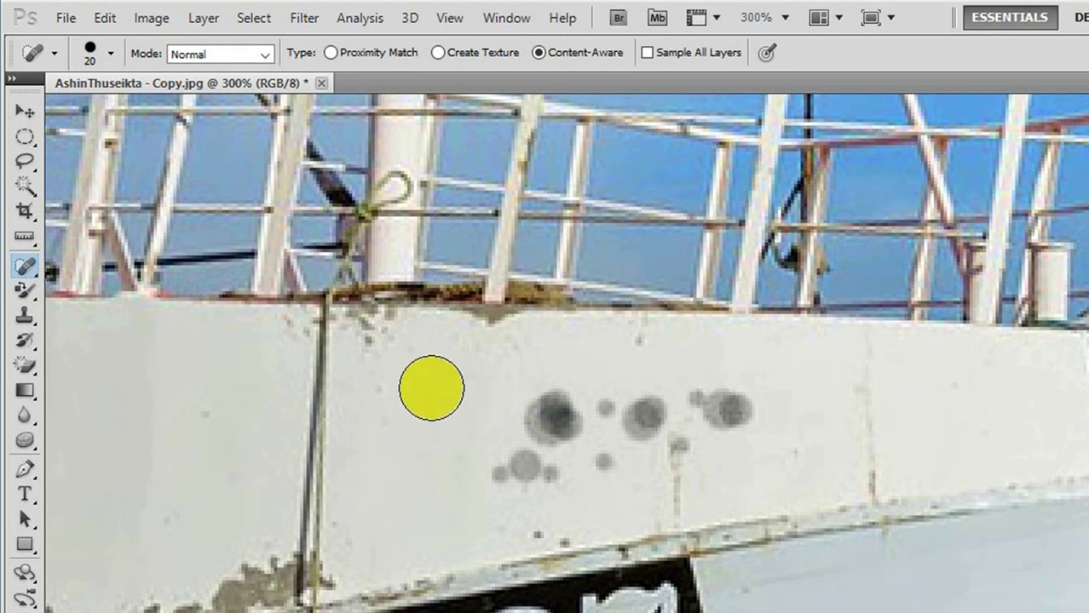
Step: Remove the gray stains from the front boat's upper hull with a 35 px Spot Healing Brush in Content-Aware mode
{"action": "left_click", "coordinate": [108, 53]}
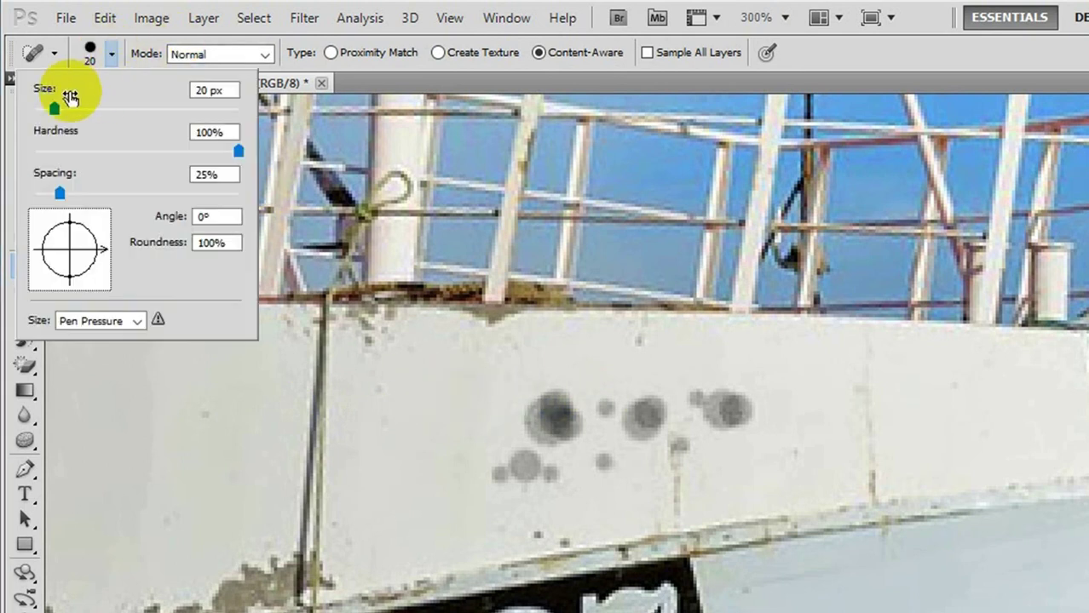
{"action": "left_click_drag", "start_coordinate": [55, 109], "coordinate": [117, 109]}
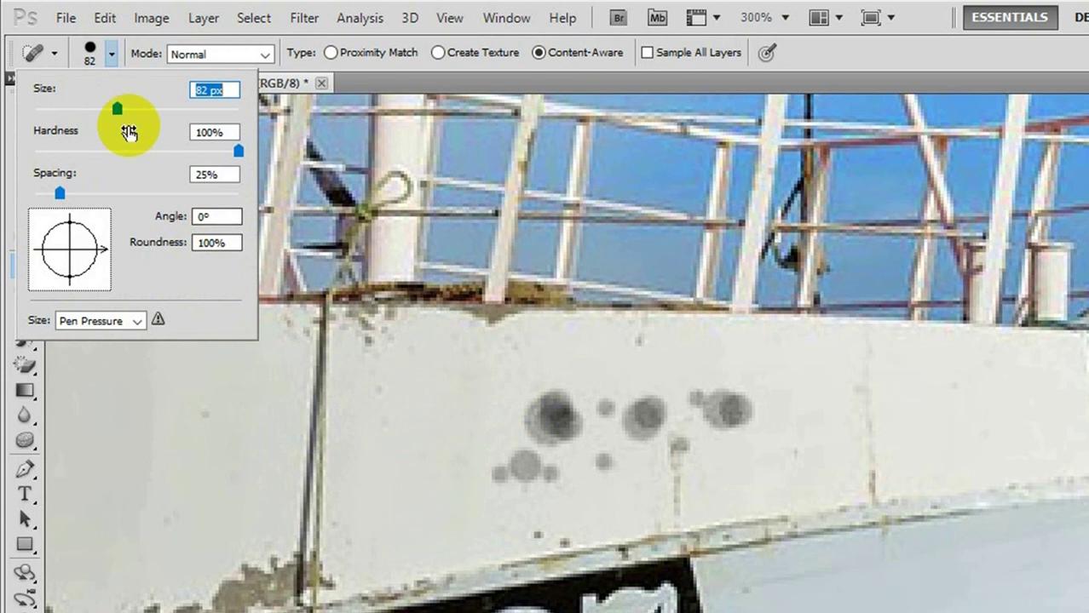
{"action": "left_click_drag", "start_coordinate": [117, 108], "coordinate": [69, 108]}
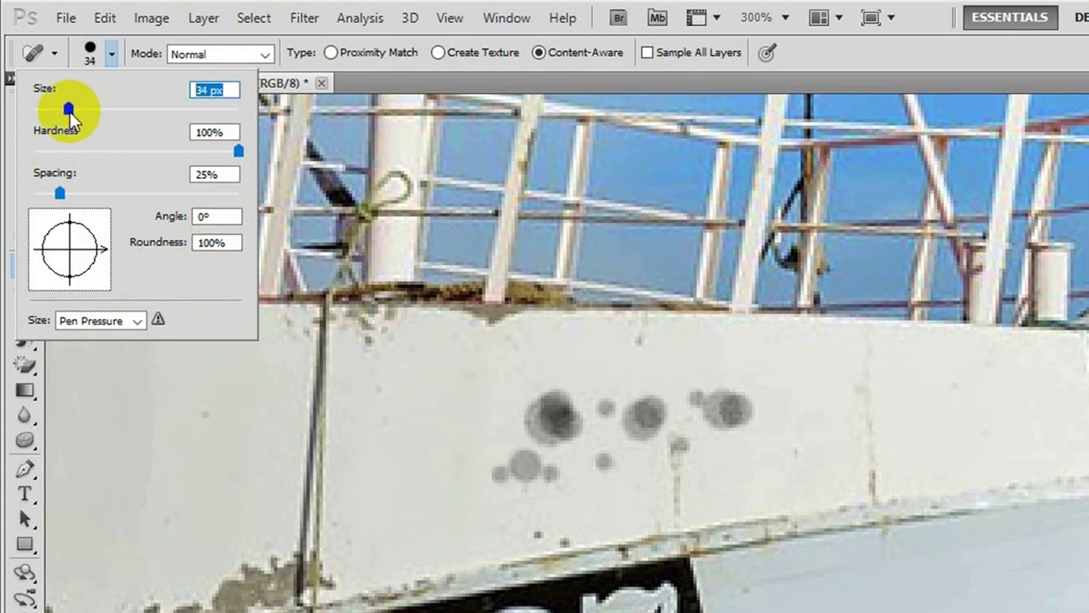
{"action": "left_click", "coordinate": [70, 110]}
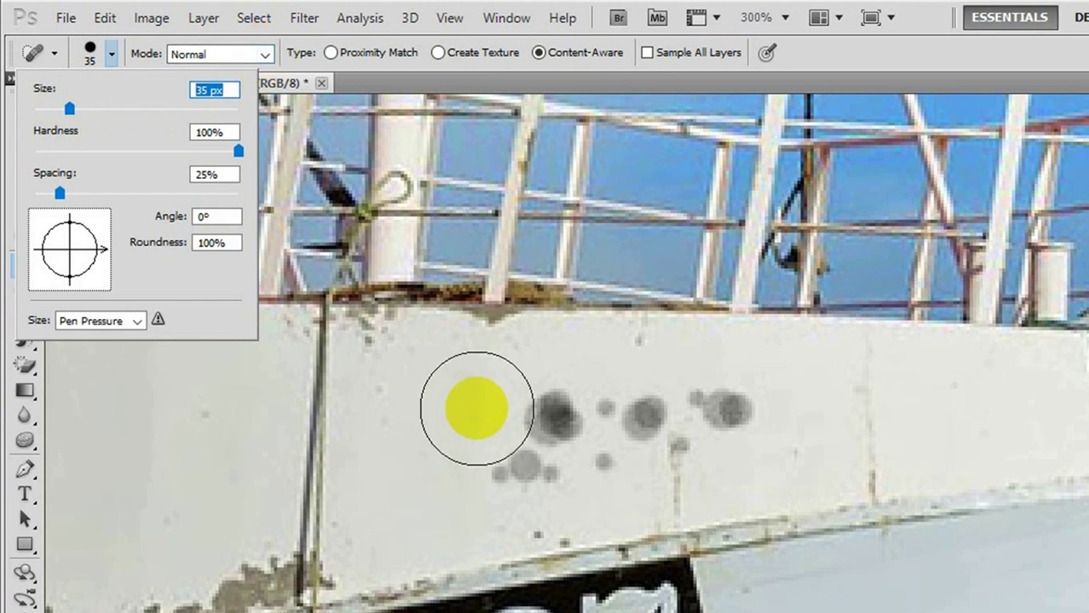
{"action": "left_click_drag", "start_coordinate": [477, 411], "coordinate": [757, 423]}
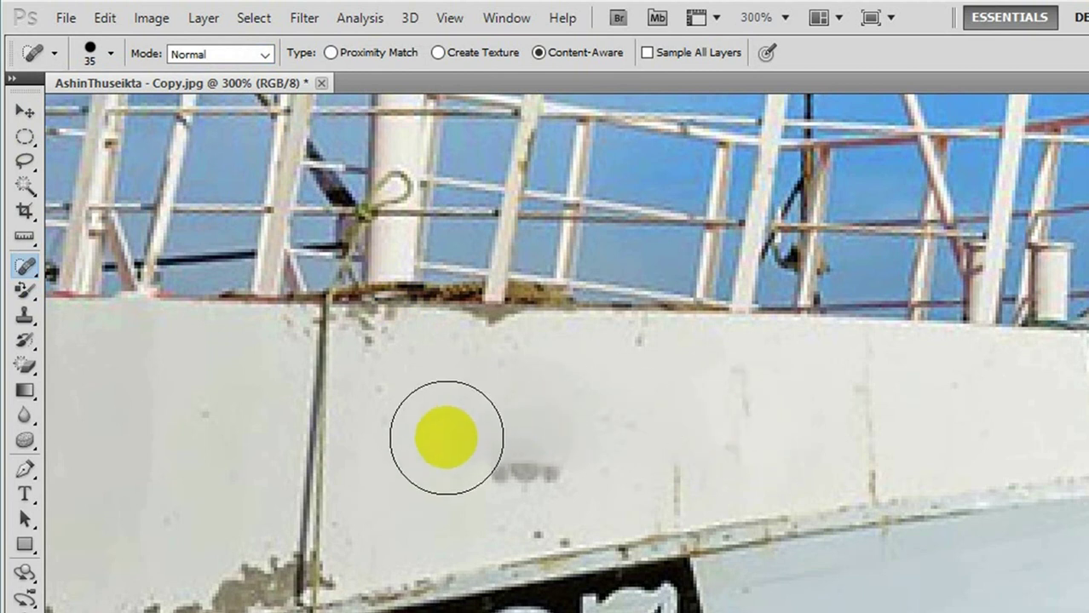
{"action": "left_click_drag", "start_coordinate": [419, 468], "coordinate": [577, 460]}
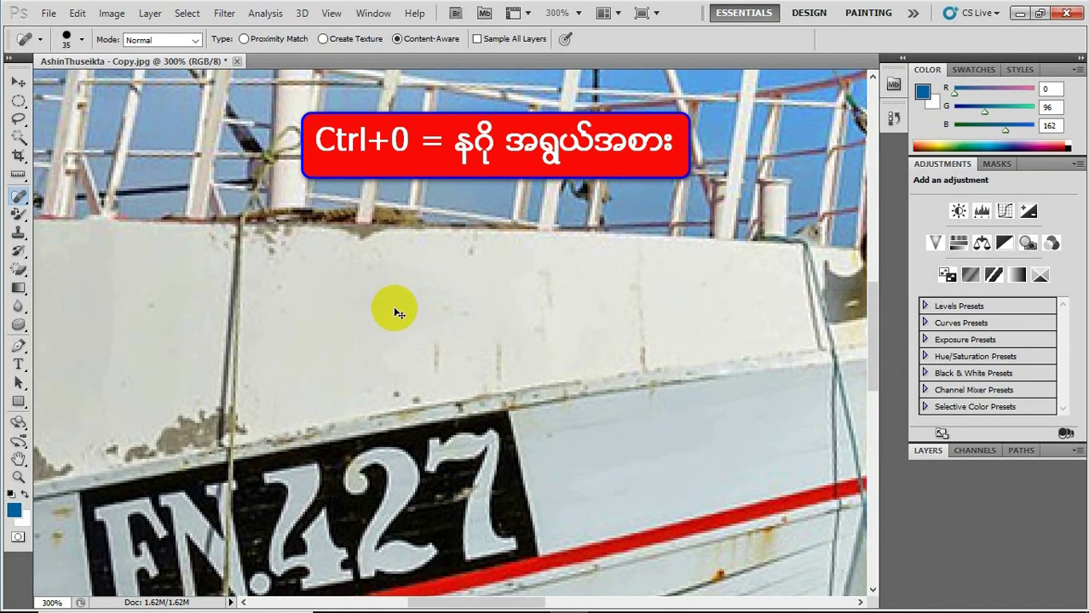
{"action": "key", "text": "ctrl+0"}
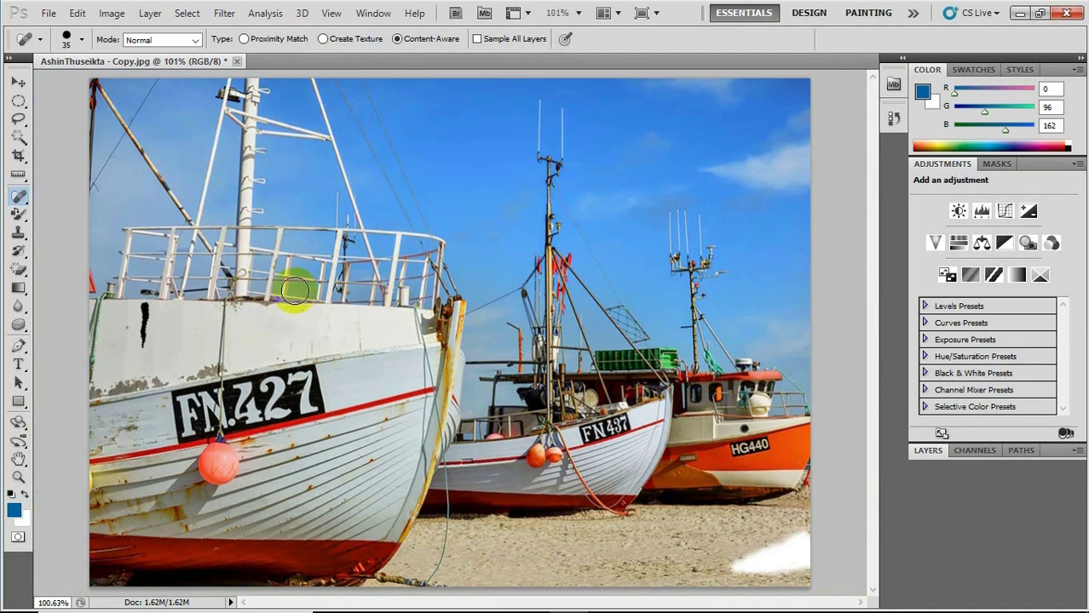
Step: Examine the long black mark on the front boat's upper hull up close at 400% magnification
{"action": "left_click", "coordinate": [279, 387]}
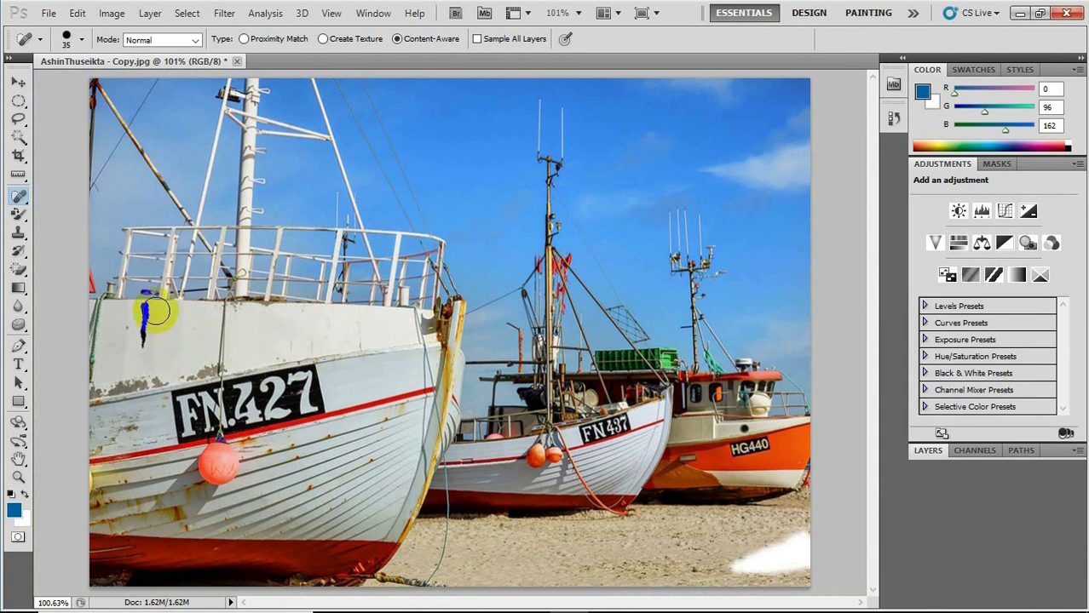
{"action": "mouse_move", "coordinate": [144, 330]}
{"action": "left_mouse_down"}
{"action": "mouse_move", "coordinate": [141, 356]}
{"action": "mouse_move", "coordinate": [151, 324]}
{"action": "mouse_move", "coordinate": [158, 346]}
{"action": "left_mouse_up"}
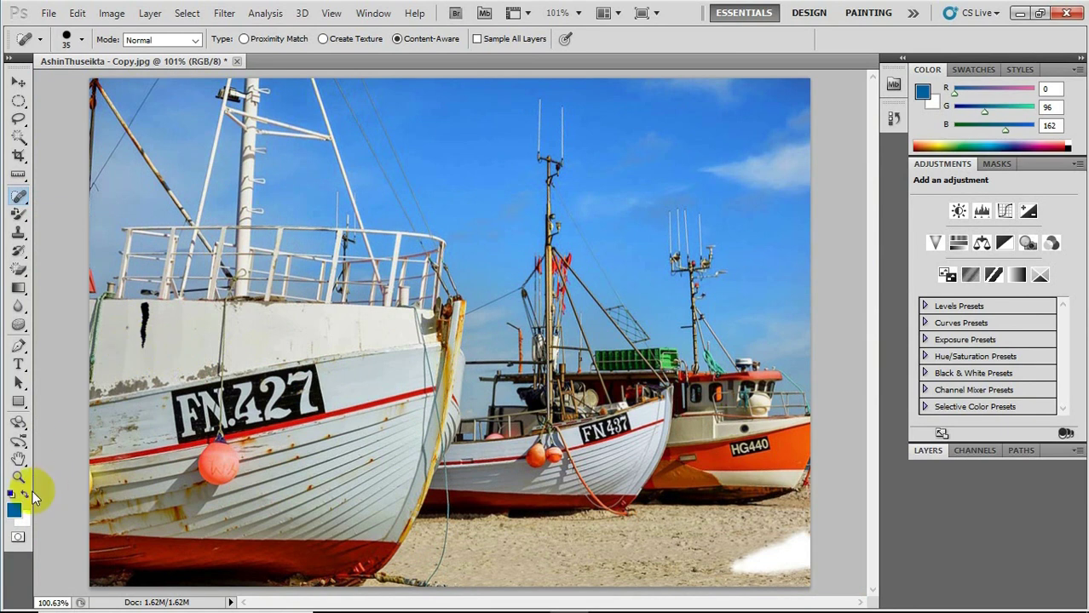
{"action": "left_click", "coordinate": [18, 477]}
{"action": "left_click", "coordinate": [146, 331]}
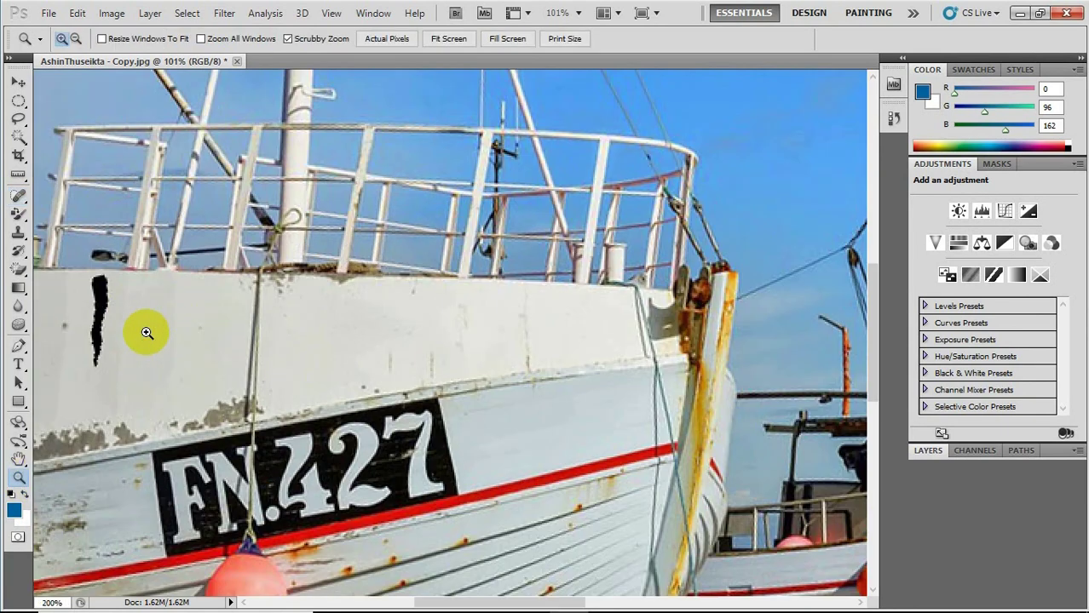
{"action": "left_click", "coordinate": [124, 337]}
{"action": "left_click", "coordinate": [116, 340]}
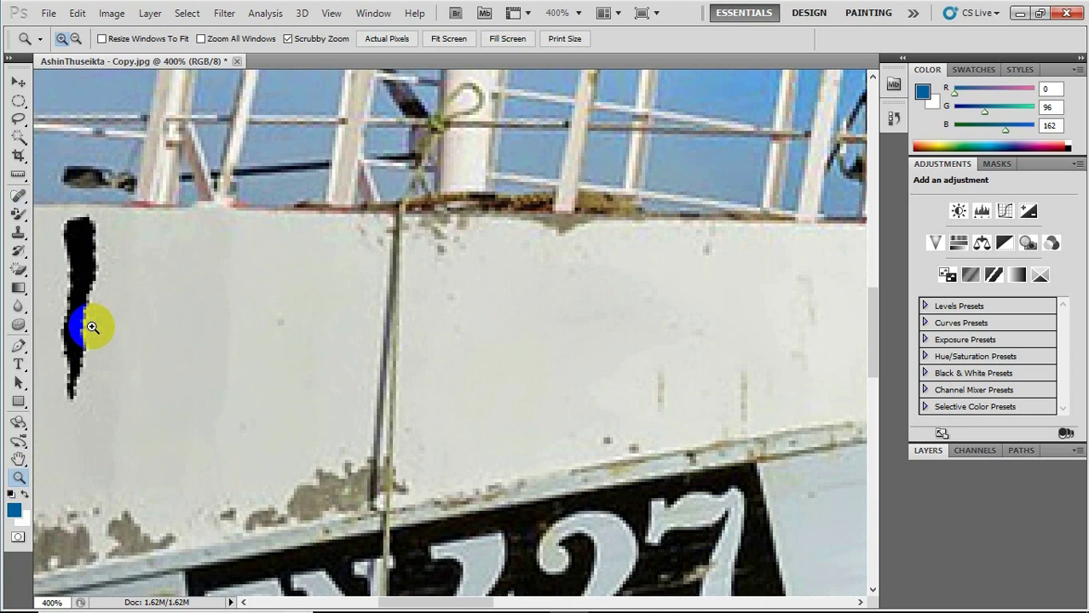
{"action": "mouse_move", "coordinate": [92, 317]}
{"action": "left_mouse_down"}
{"action": "mouse_move", "coordinate": [270, 333]}
{"action": "mouse_move", "coordinate": [249, 307]}
{"action": "left_mouse_up"}
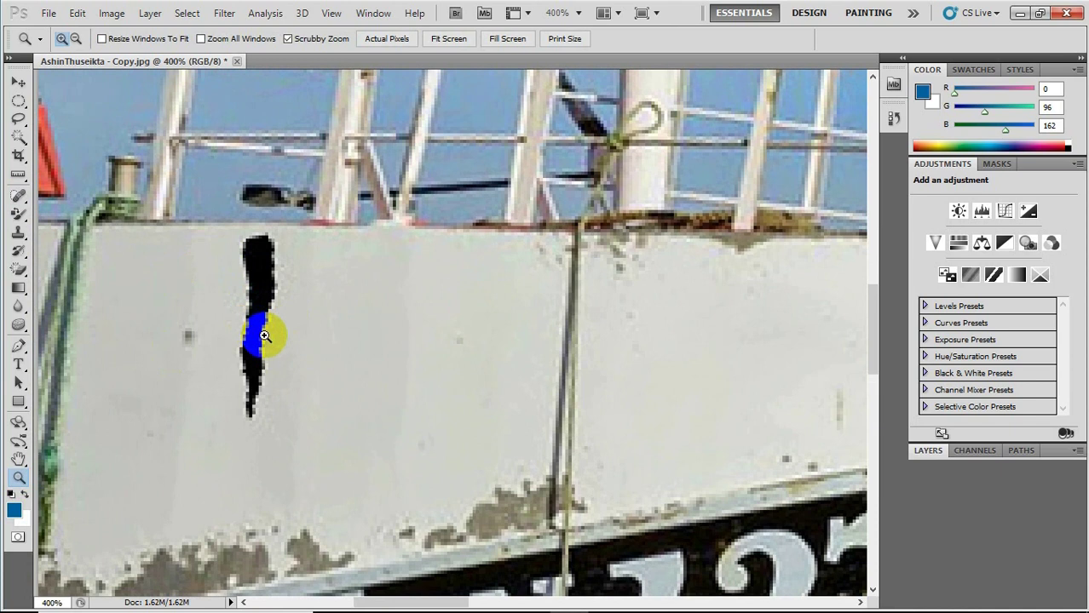
{"action": "left_click", "coordinate": [260, 337]}
{"action": "left_click", "coordinate": [241, 262]}
{"action": "left_click", "coordinate": [253, 395]}
{"action": "left_click", "coordinate": [234, 248]}
Step: Enclose the black mark on the hull in an elliptical selection, shifting it so the whole mark fits inside
{"action": "left_click", "coordinate": [18, 102]}
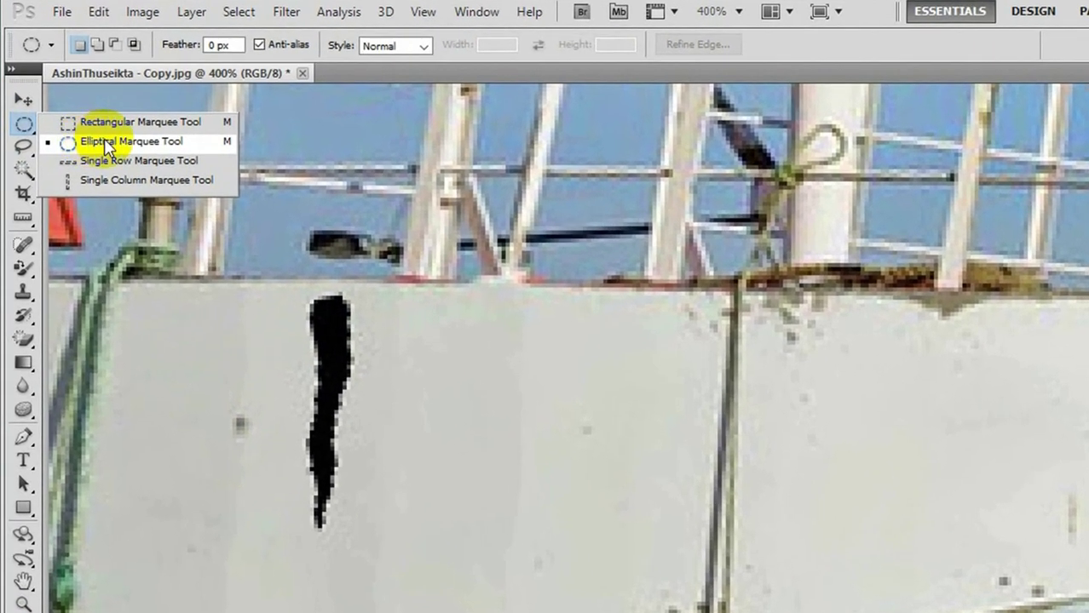
{"action": "left_click", "coordinate": [106, 143]}
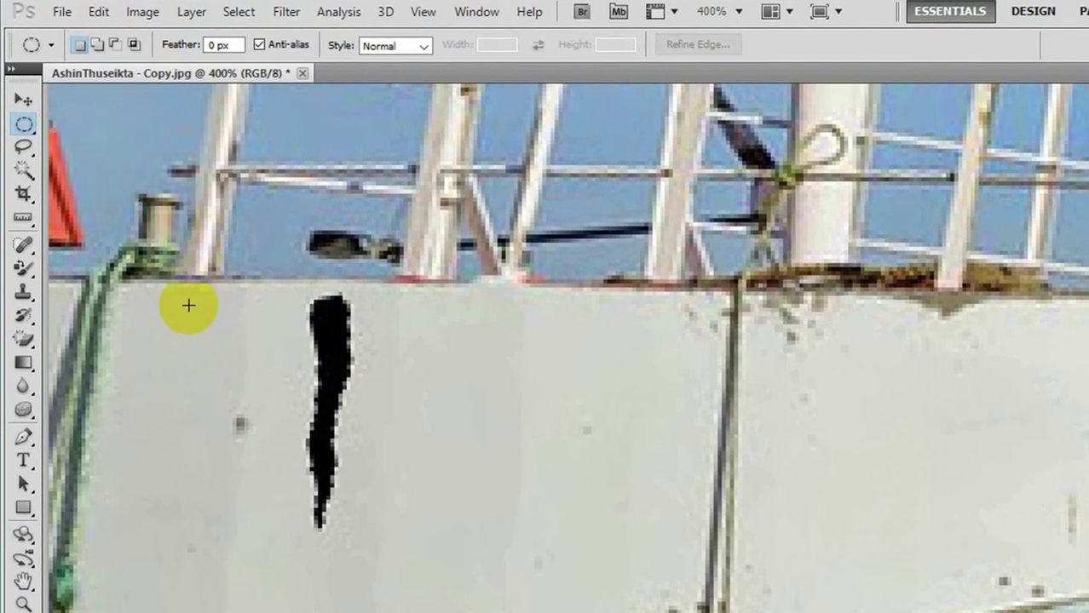
{"action": "left_click_drag", "start_coordinate": [232, 311], "coordinate": [425, 608]}
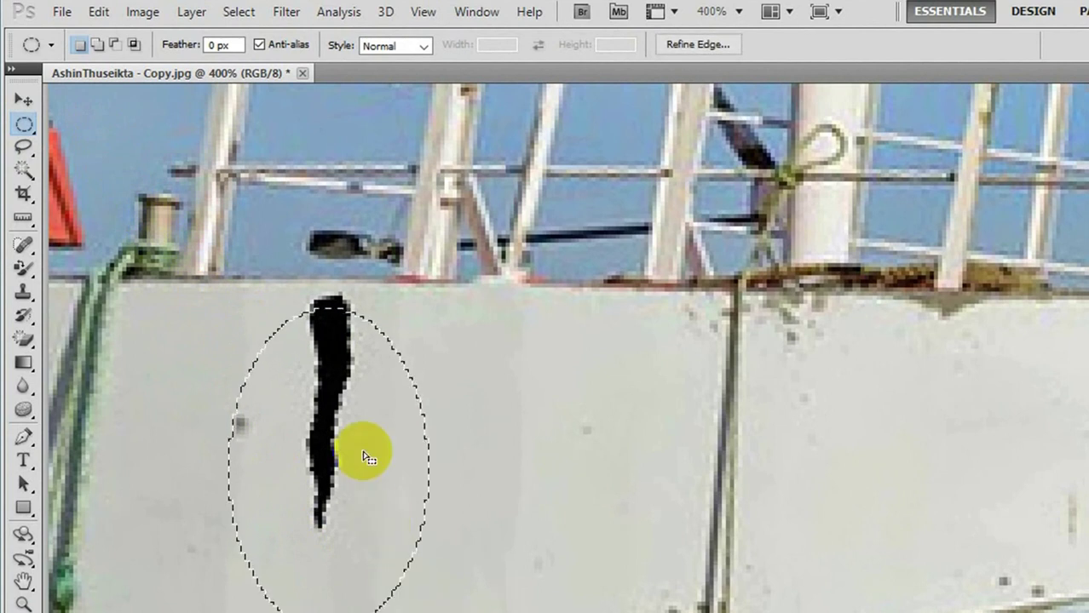
{"action": "left_click_drag", "start_coordinate": [359, 435], "coordinate": [354, 407]}
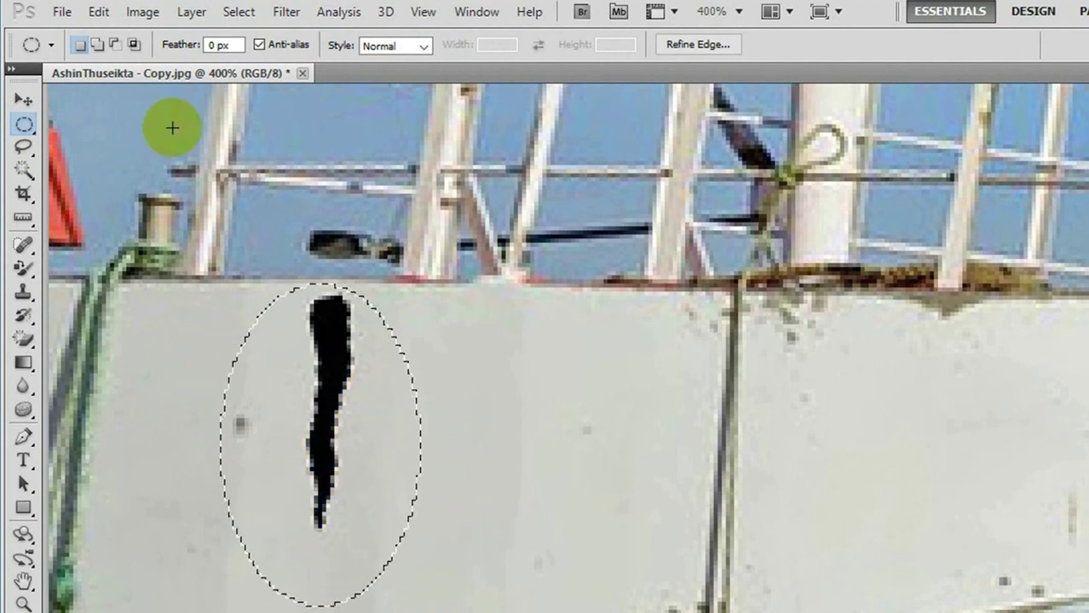
Step: Fill the selection around the black mark using Content-Aware with Normal blending and 100% opacity, and deselect it
{"action": "left_click", "coordinate": [100, 14]}
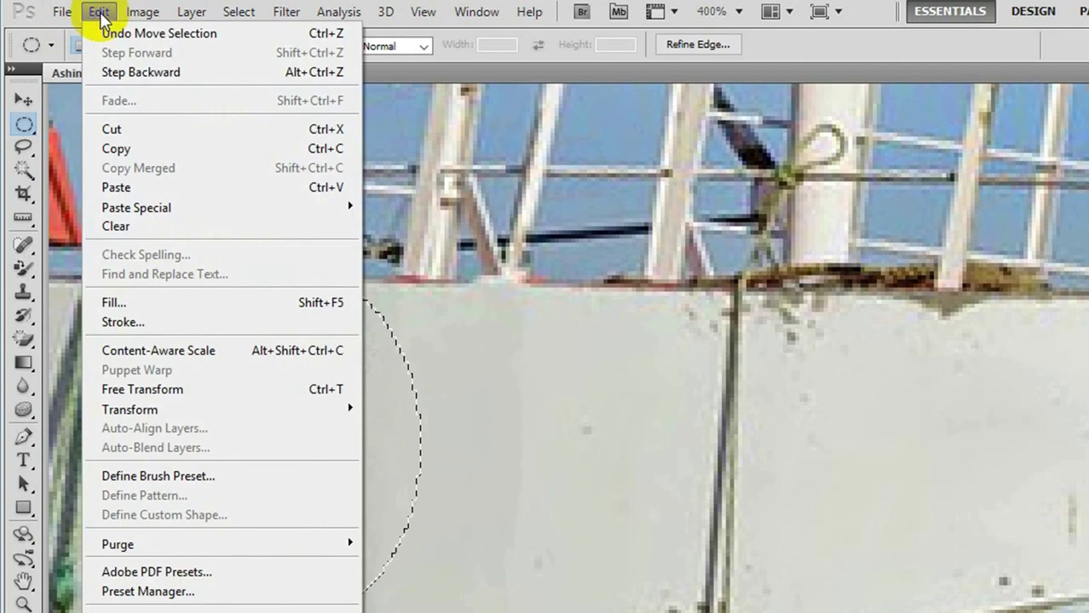
{"action": "left_click", "coordinate": [137, 308]}
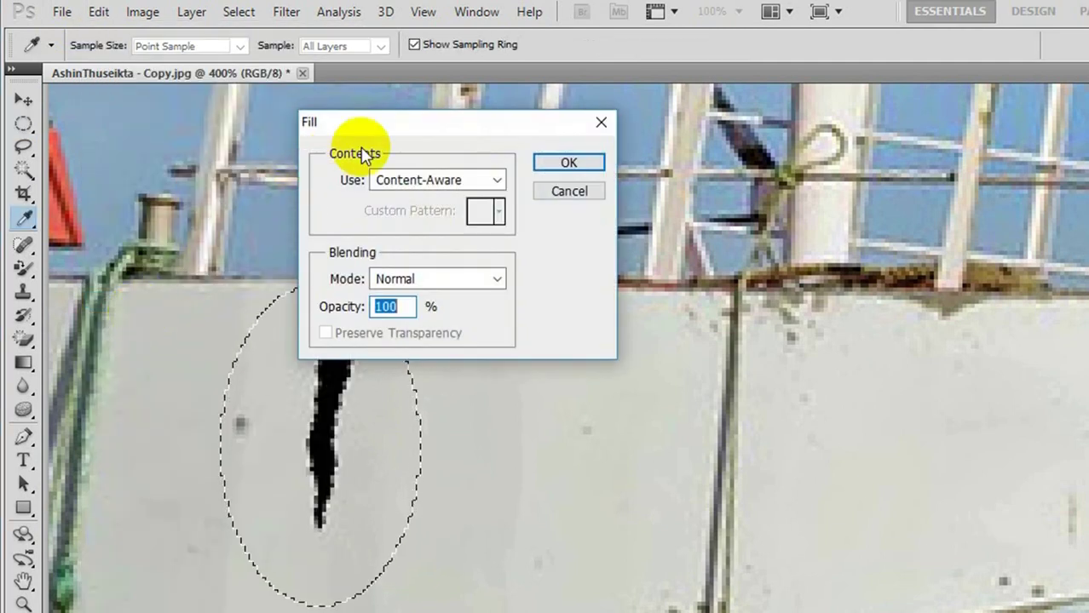
{"action": "left_click_drag", "start_coordinate": [385, 137], "coordinate": [493, 123]}
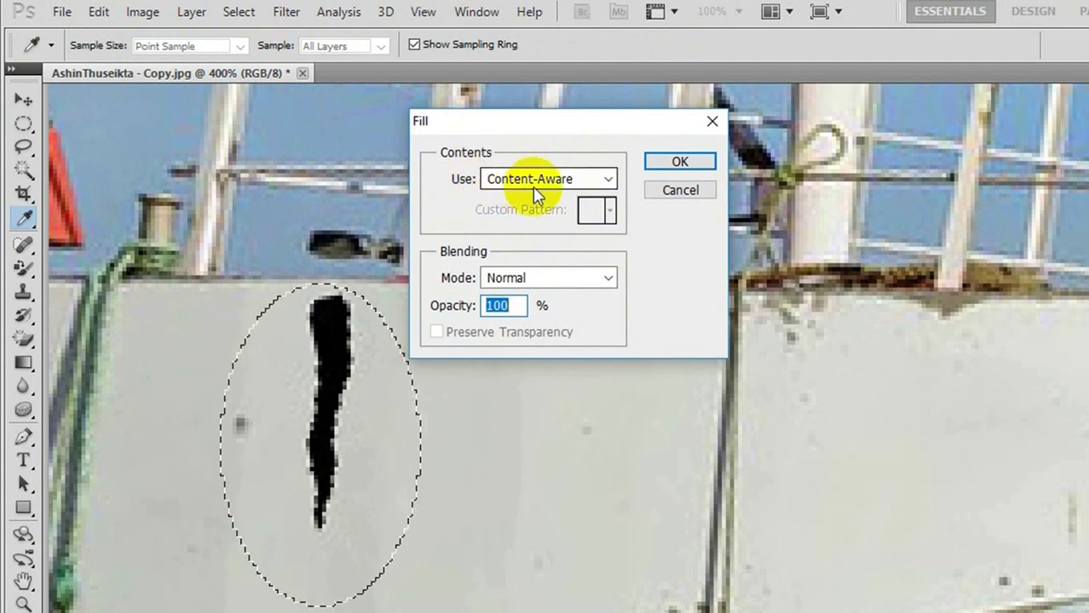
{"action": "left_click", "coordinate": [602, 179]}
{"action": "left_click", "coordinate": [603, 179]}
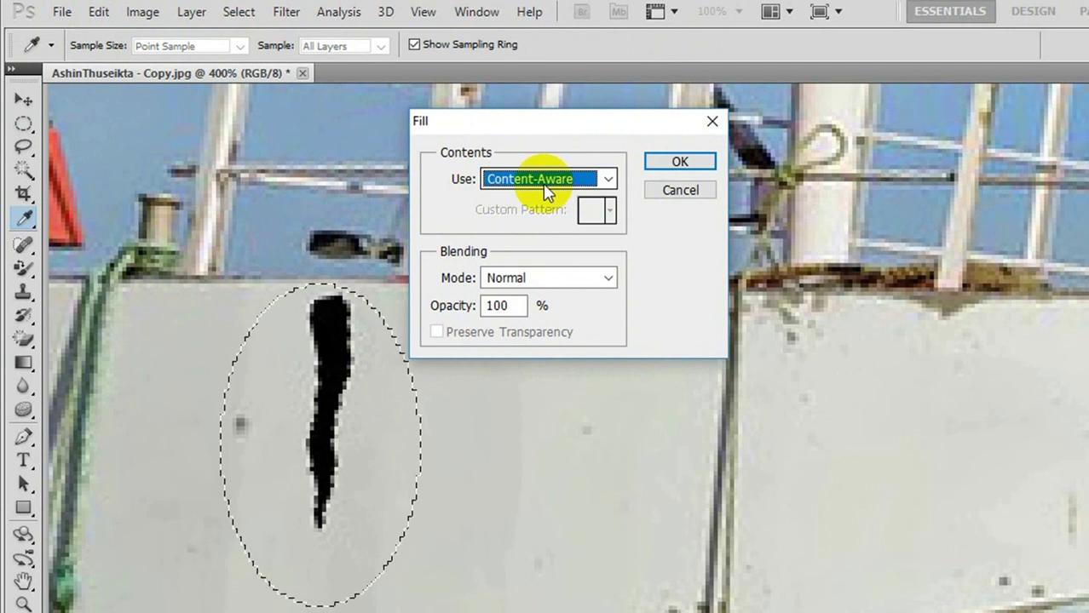
{"action": "left_click", "coordinate": [668, 166]}
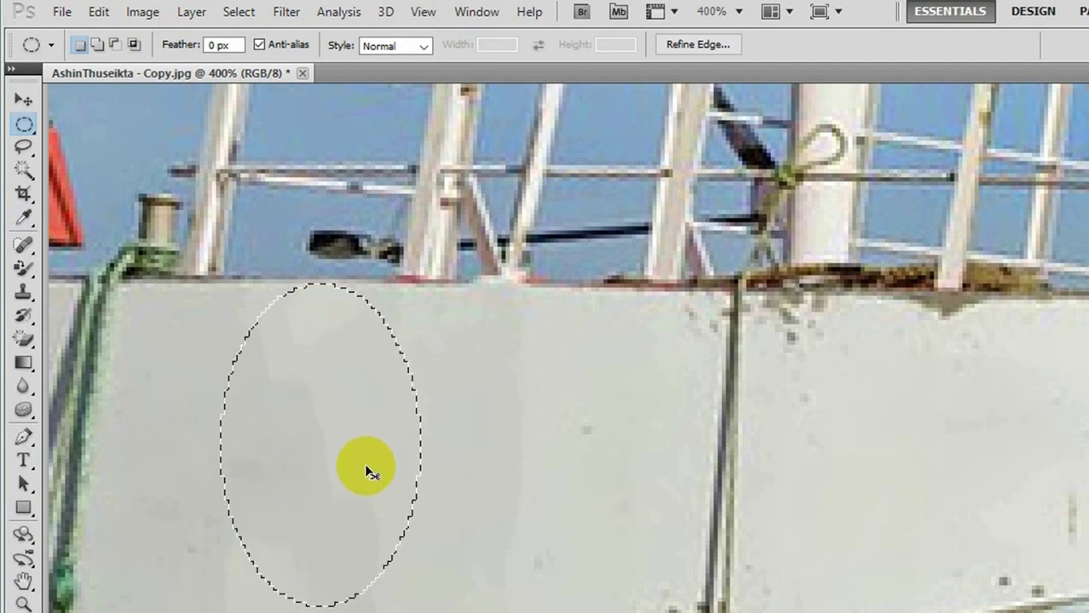
{"action": "key", "text": "ctrl+d"}
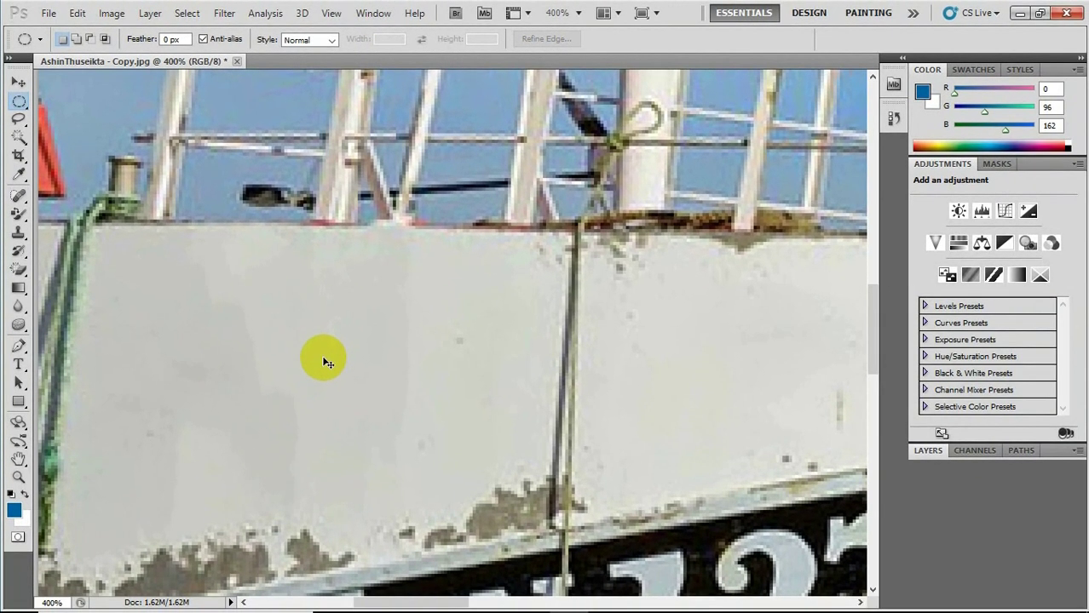
{"action": "key", "text": "ctrl+0"}
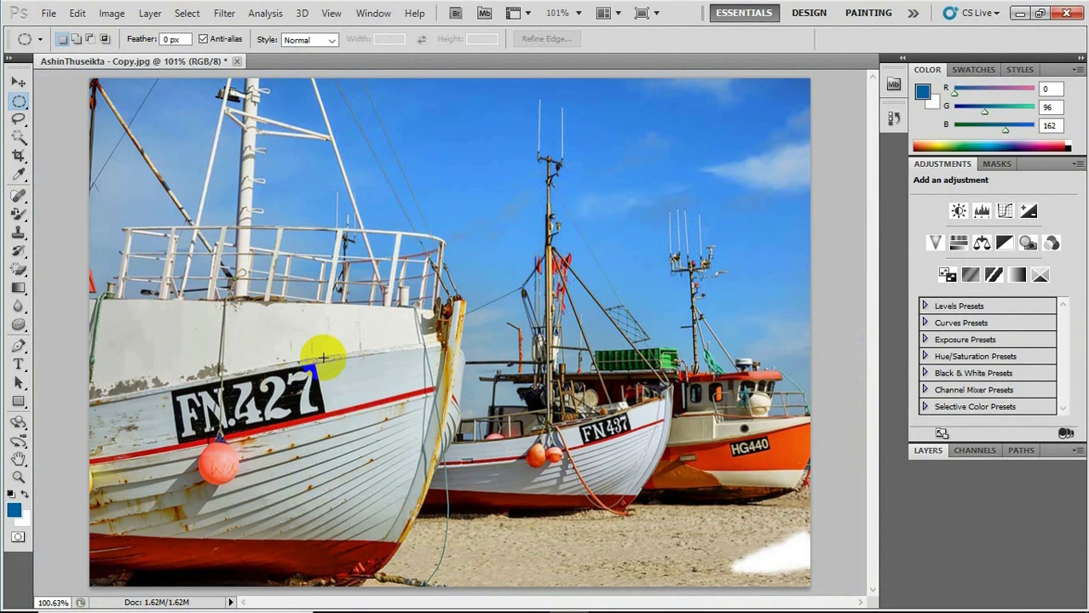
Step: Sample clean sand next to the white patch as the source for a 28 px Clone Stamp in Normal mode at 100% opacity
{"action": "left_click", "coordinate": [18, 478]}
{"action": "left_click", "coordinate": [777, 561]}
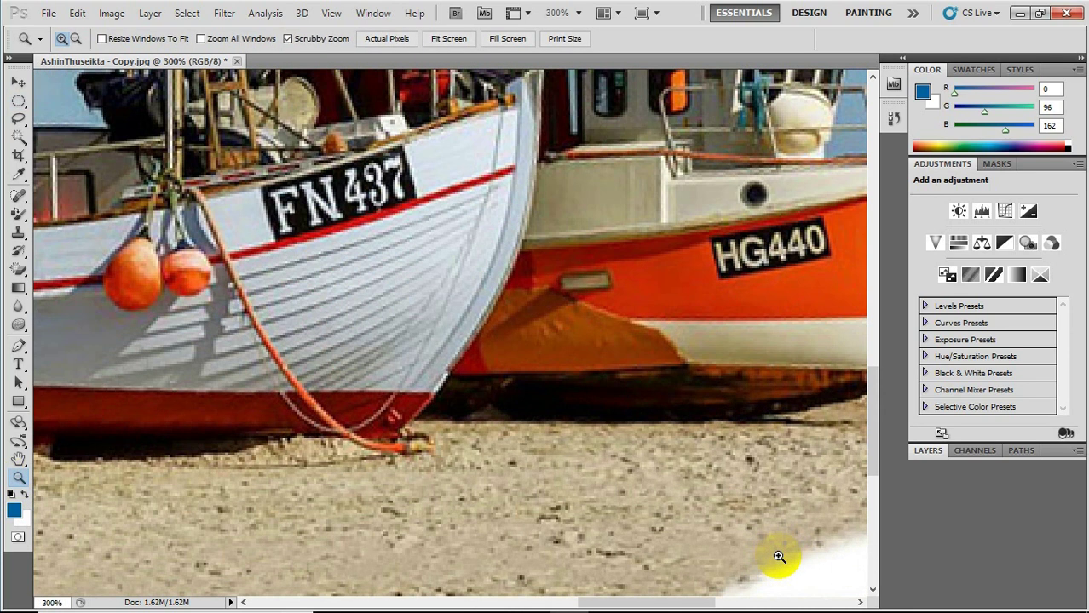
{"action": "left_click", "coordinate": [778, 559]}
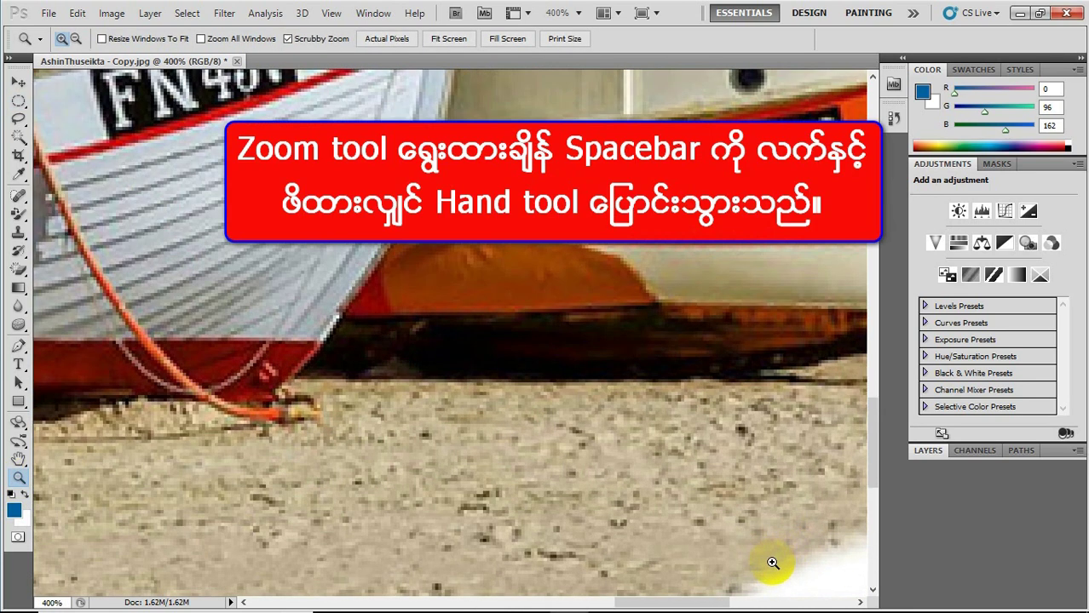
{"action": "left_click_drag", "start_coordinate": [771, 564], "coordinate": [556, 415]}
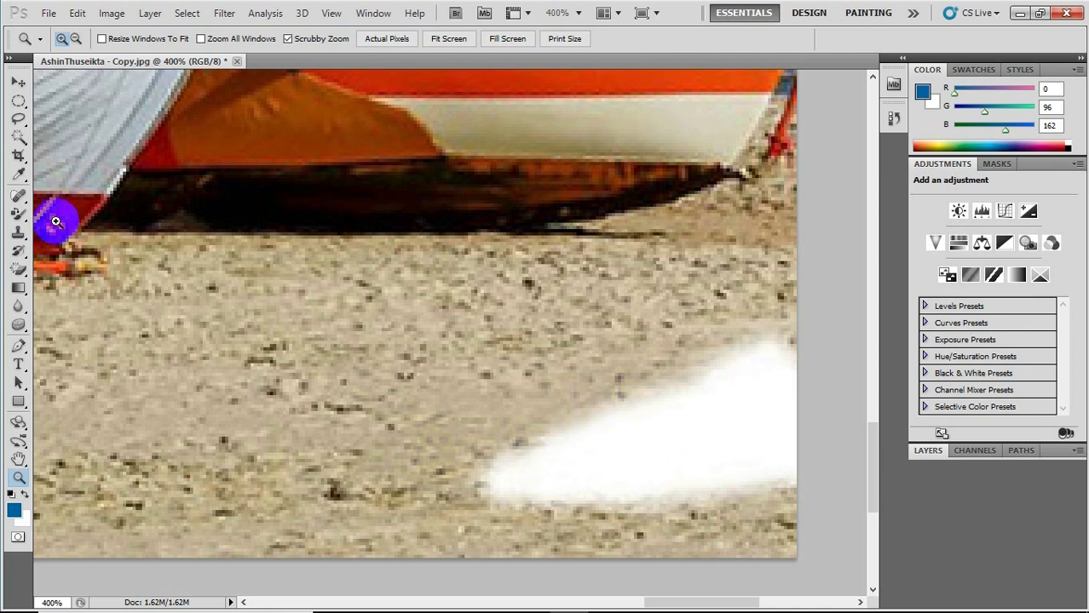
{"action": "left_click", "coordinate": [19, 236]}
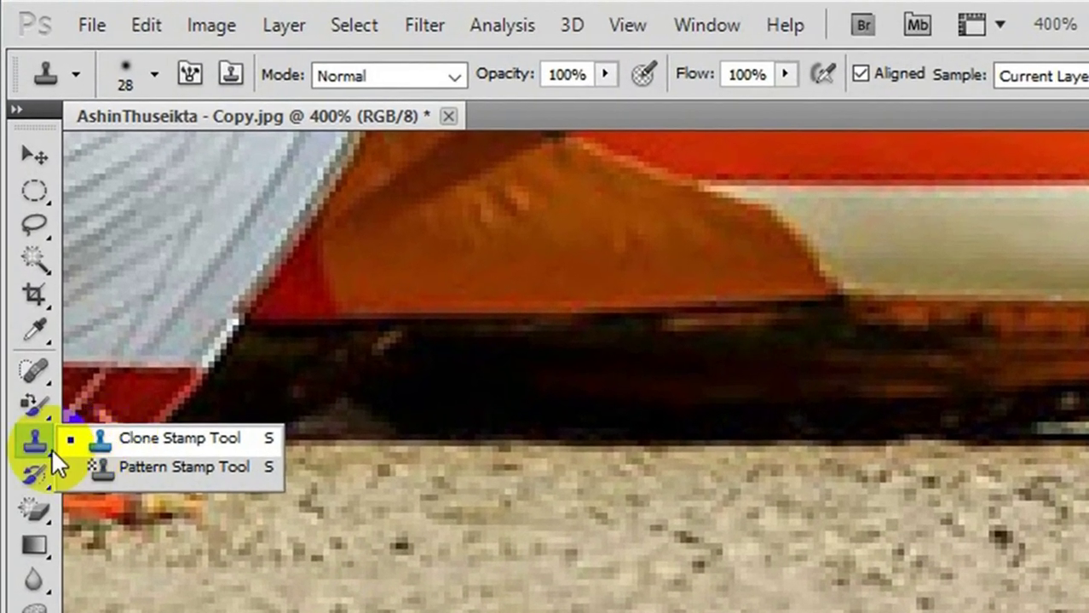
{"action": "left_click", "coordinate": [102, 442]}
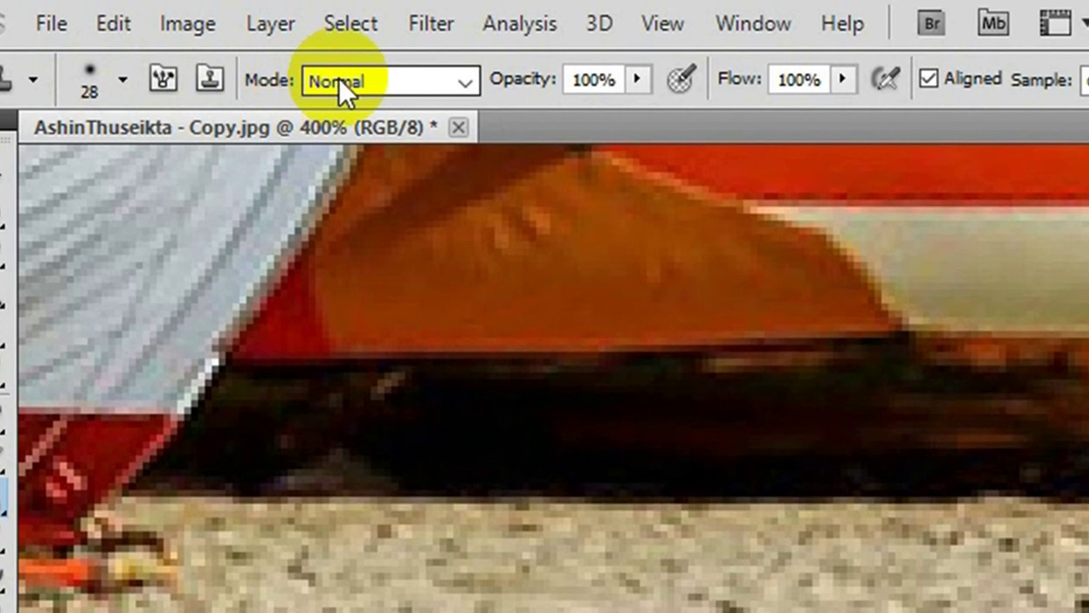
{"action": "left_click", "coordinate": [851, 324], "text": "alt"}
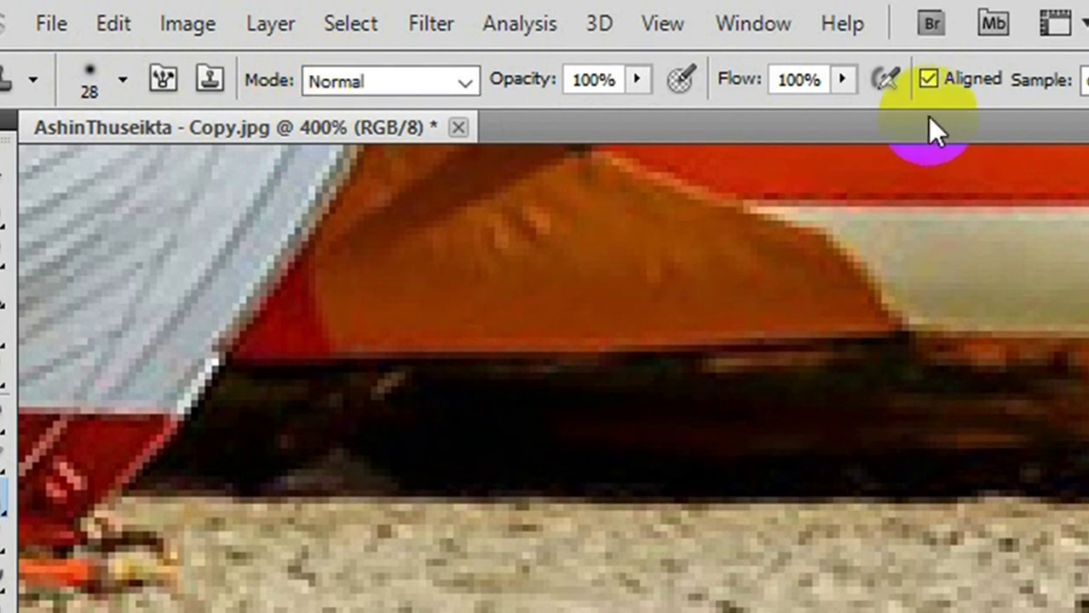
{"action": "left_click", "coordinate": [829, 465]}
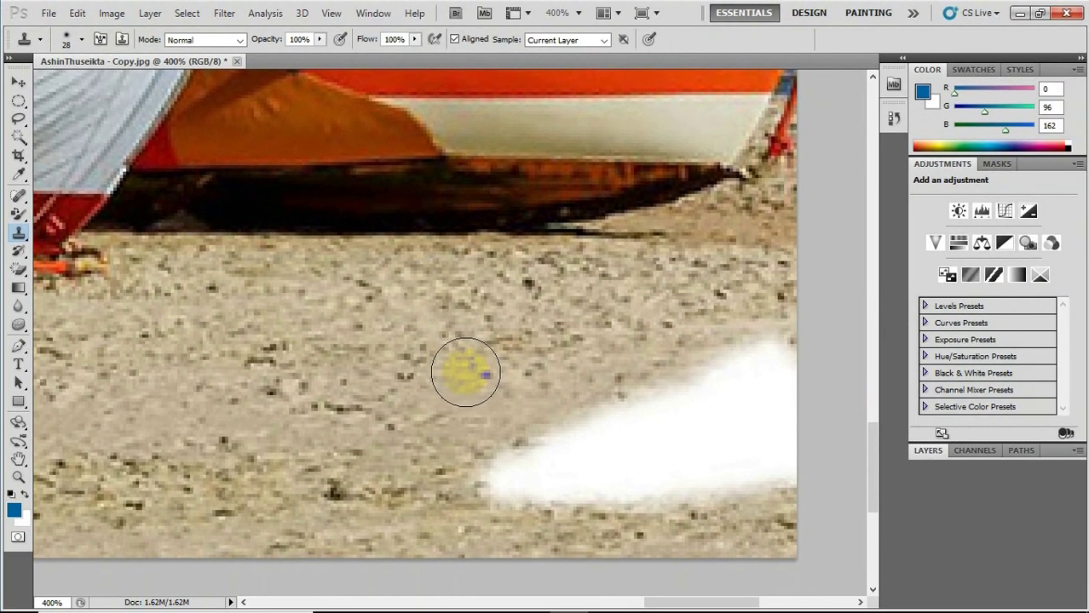
{"action": "mouse_move", "coordinate": [465, 372]}
{"action": "left_mouse_down"}
{"action": "mouse_move", "coordinate": [401, 359]}
{"action": "mouse_move", "coordinate": [418, 356]}
{"action": "left_mouse_up"}
{"action": "mouse_move", "coordinate": [376, 298]}
{"action": "left_mouse_down"}
{"action": "mouse_move", "coordinate": [391, 338]}
{"action": "mouse_move", "coordinate": [360, 314]}
{"action": "mouse_move", "coordinate": [371, 332]}
{"action": "left_mouse_up"}
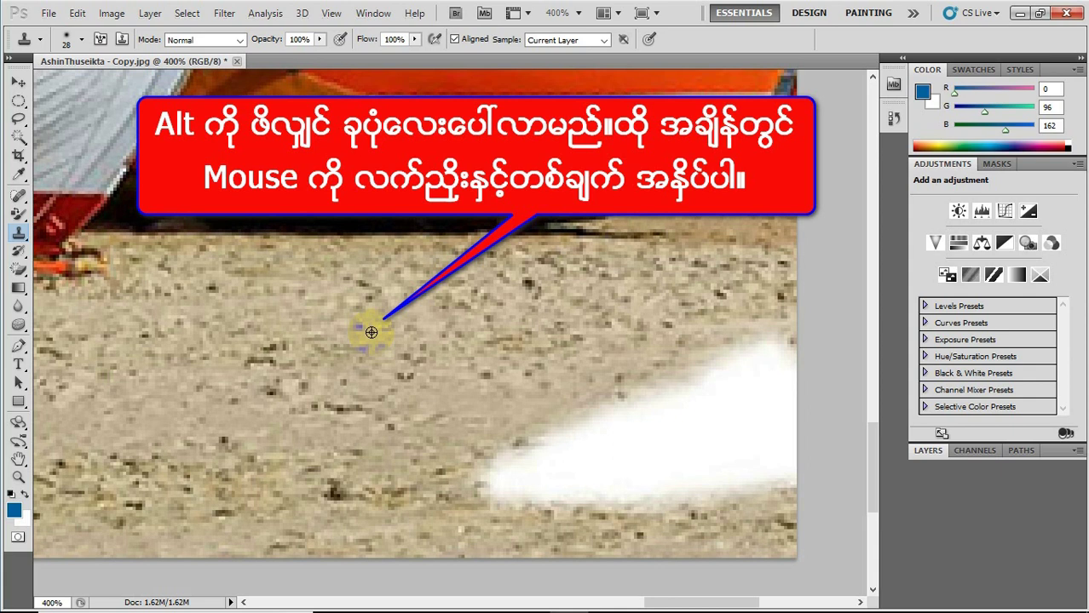
{"action": "left_click", "coordinate": [372, 332], "text": "alt"}
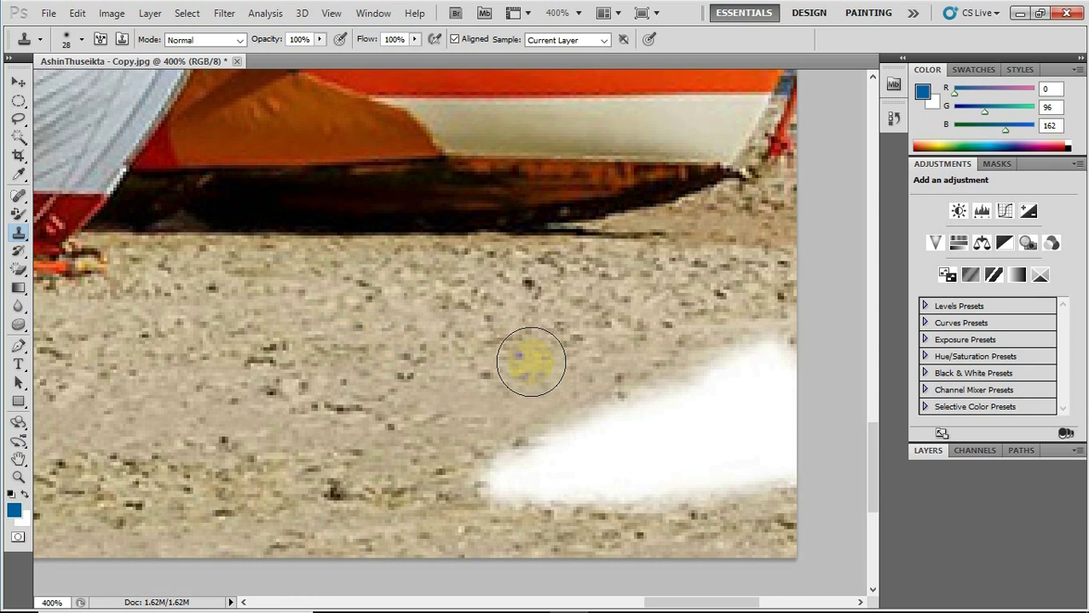
Step: Paint cloned sand over the white patch in the beach's lower corner and check the whole photo
{"action": "left_click_drag", "start_coordinate": [531, 363], "coordinate": [787, 376]}
{"action": "left_click_drag", "start_coordinate": [433, 397], "coordinate": [756, 430]}
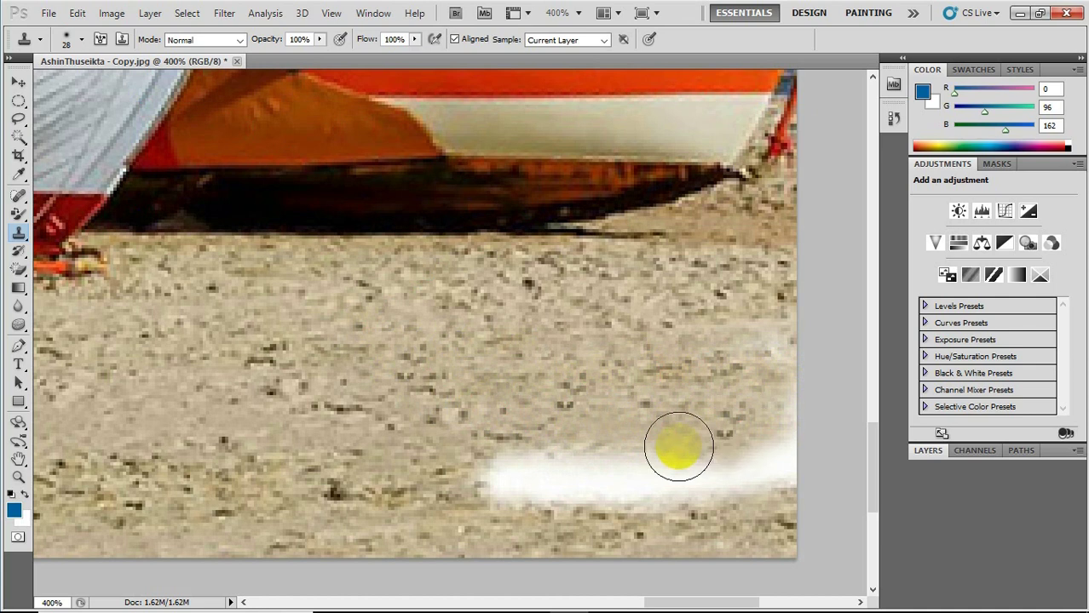
{"action": "left_click_drag", "start_coordinate": [407, 451], "coordinate": [777, 465]}
{"action": "left_click_drag", "start_coordinate": [493, 487], "coordinate": [801, 498]}
{"action": "left_click_drag", "start_coordinate": [607, 503], "coordinate": [778, 503]}
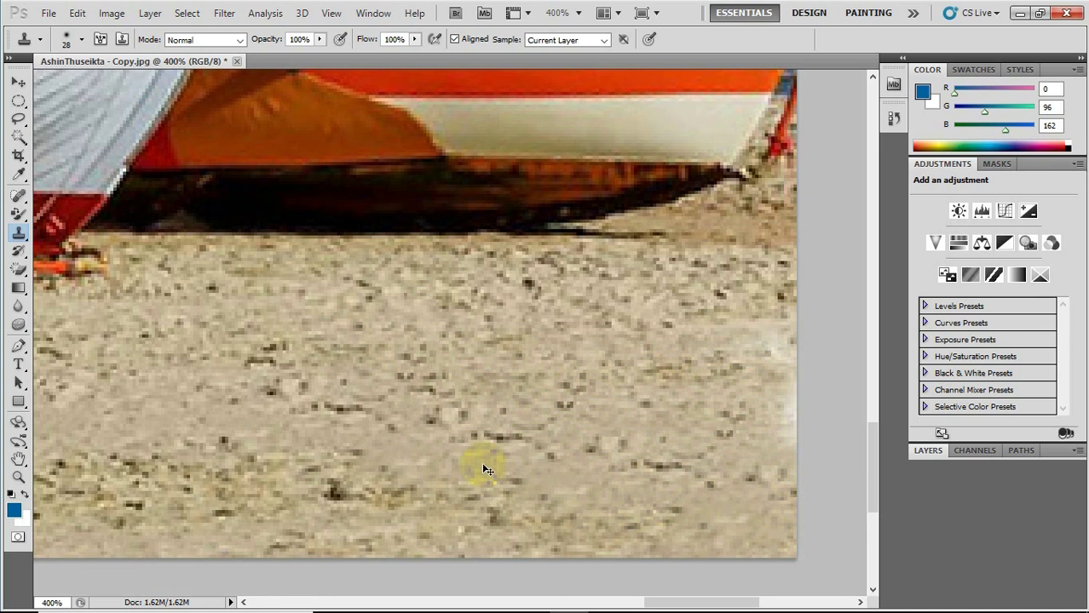
{"action": "key", "text": "ctrl+0"}
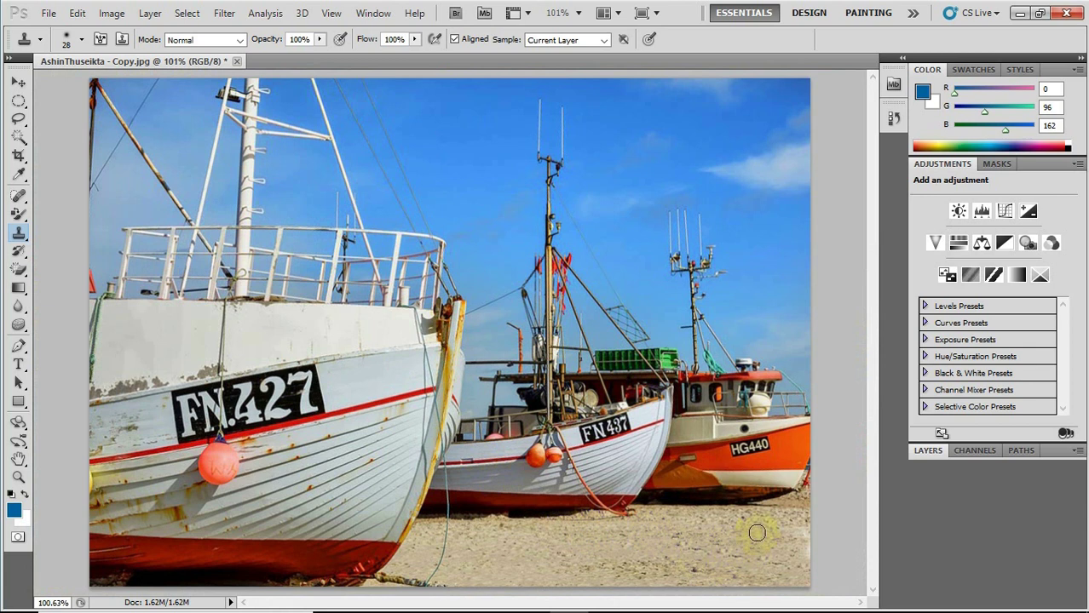
{"action": "left_click", "coordinate": [683, 478], "text": "alt"}
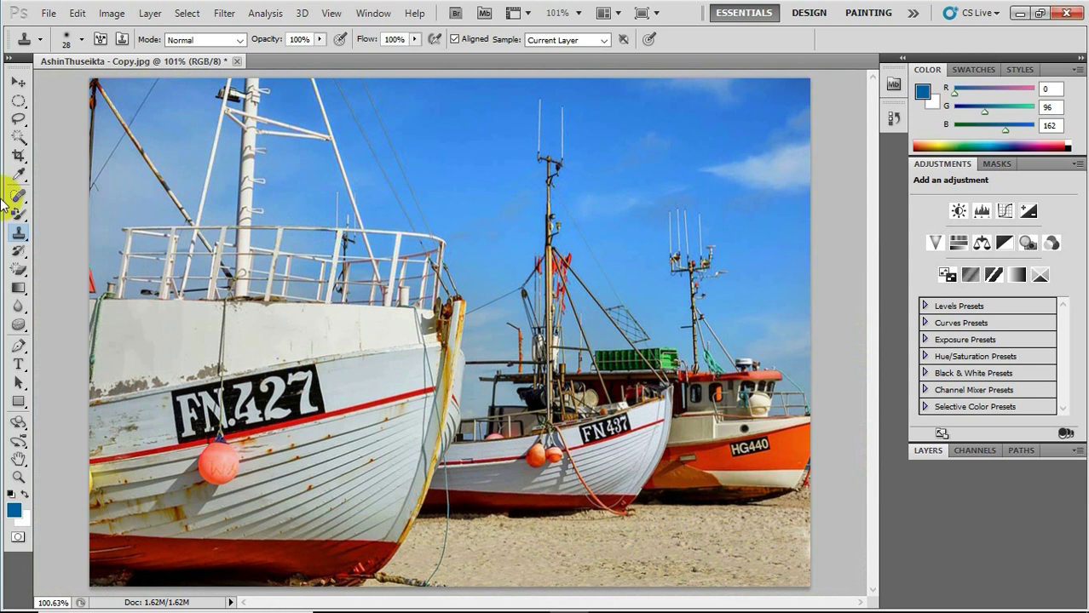
Step: Set up the Color Replacement Tool with a 12 px brush in Hue mode, with the HG440 boat's hull shown at 400% magnification
{"action": "left_click", "coordinate": [19, 477]}
{"action": "left_click", "coordinate": [688, 486]}
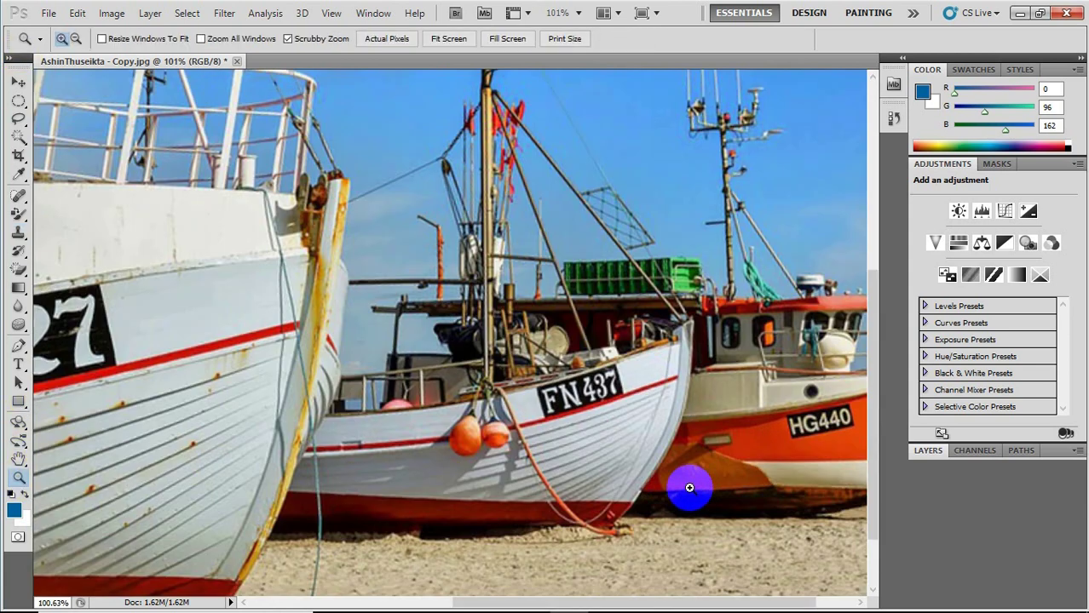
{"action": "left_click", "coordinate": [687, 486]}
{"action": "left_click", "coordinate": [699, 479]}
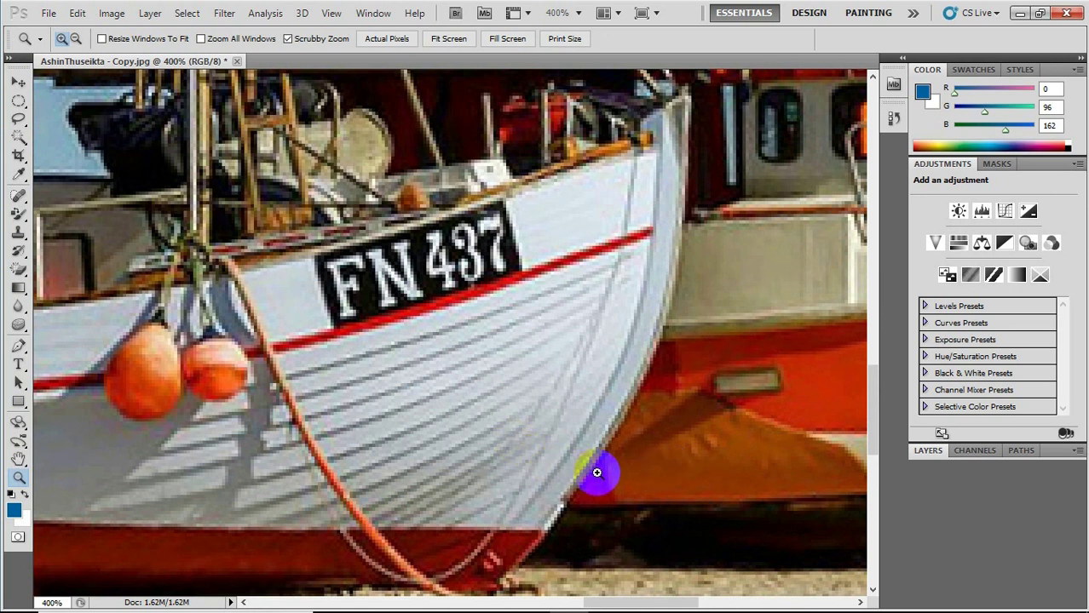
{"action": "left_click_drag", "start_coordinate": [601, 474], "coordinate": [380, 363]}
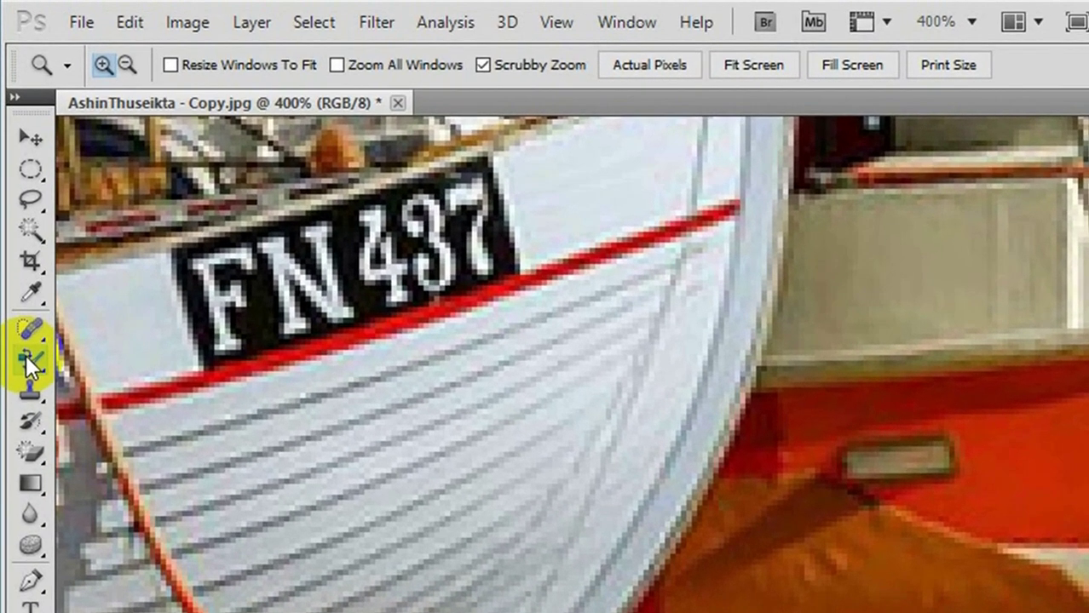
{"action": "left_click", "coordinate": [26, 354]}
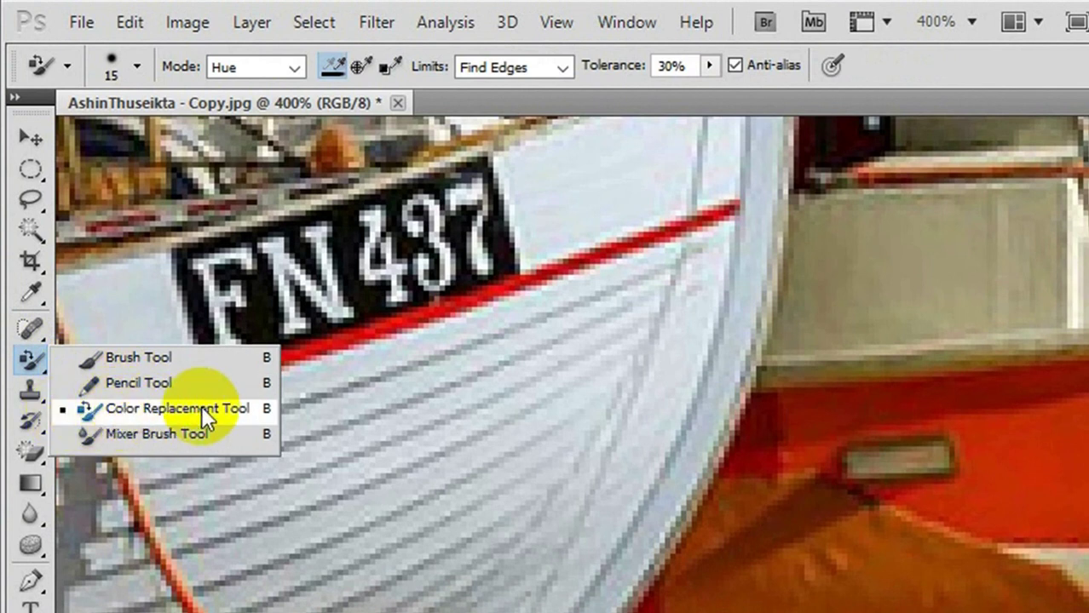
{"action": "left_click", "coordinate": [257, 407]}
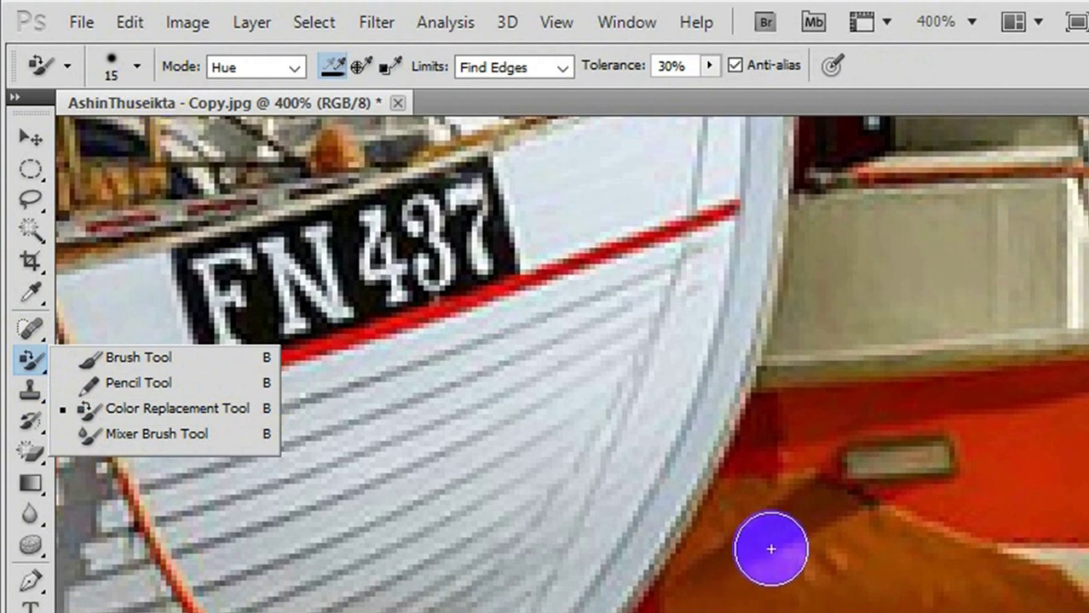
{"action": "left_click", "coordinate": [139, 64]}
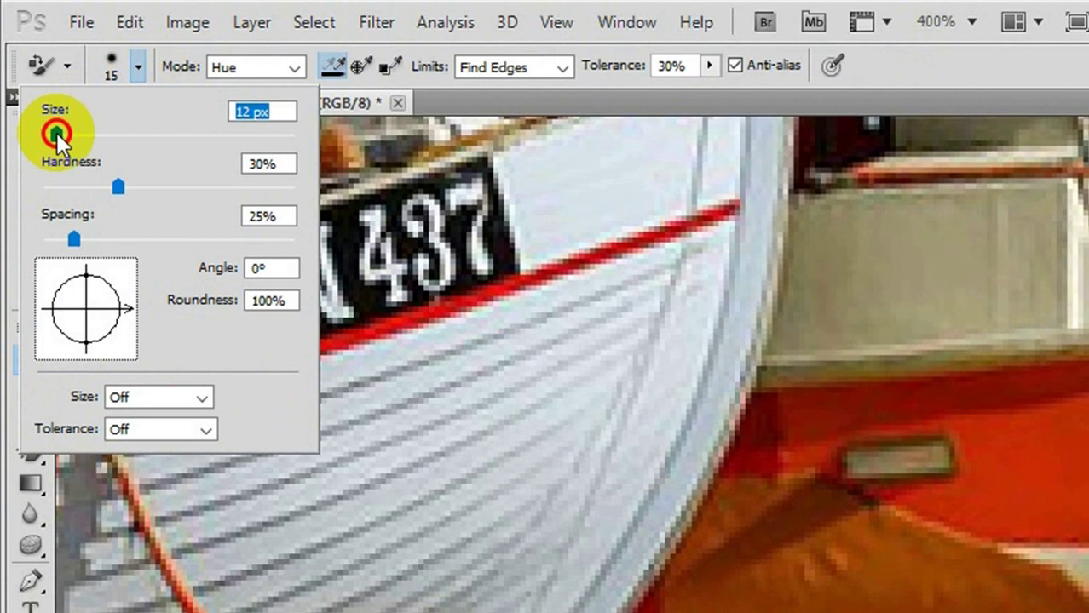
{"action": "left_click_drag", "start_coordinate": [57, 132], "coordinate": [56, 133]}
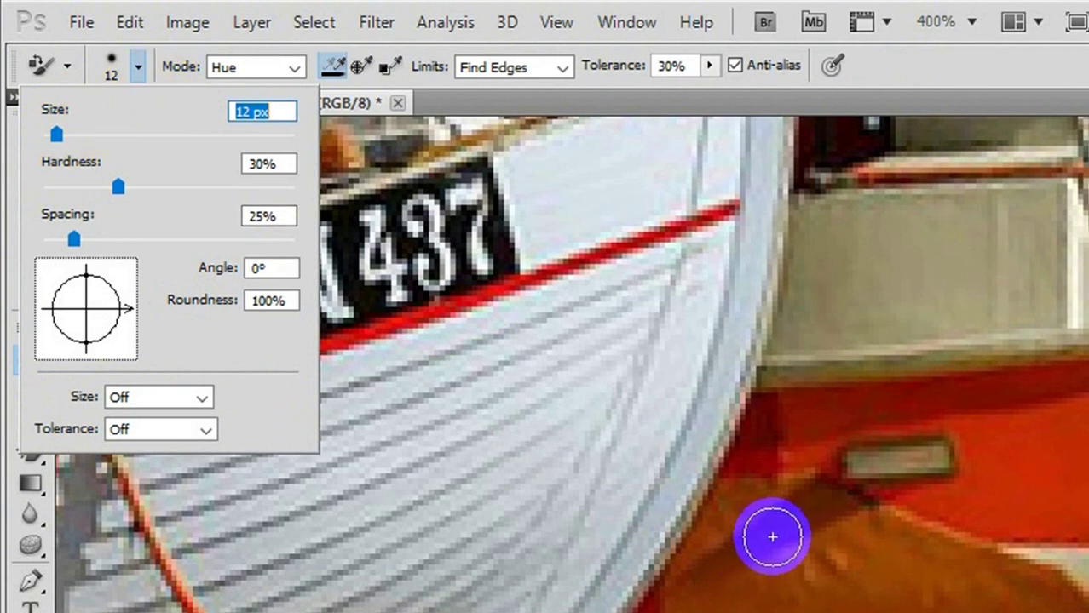
{"action": "left_click", "coordinate": [294, 70]}
{"action": "left_click", "coordinate": [294, 70]}
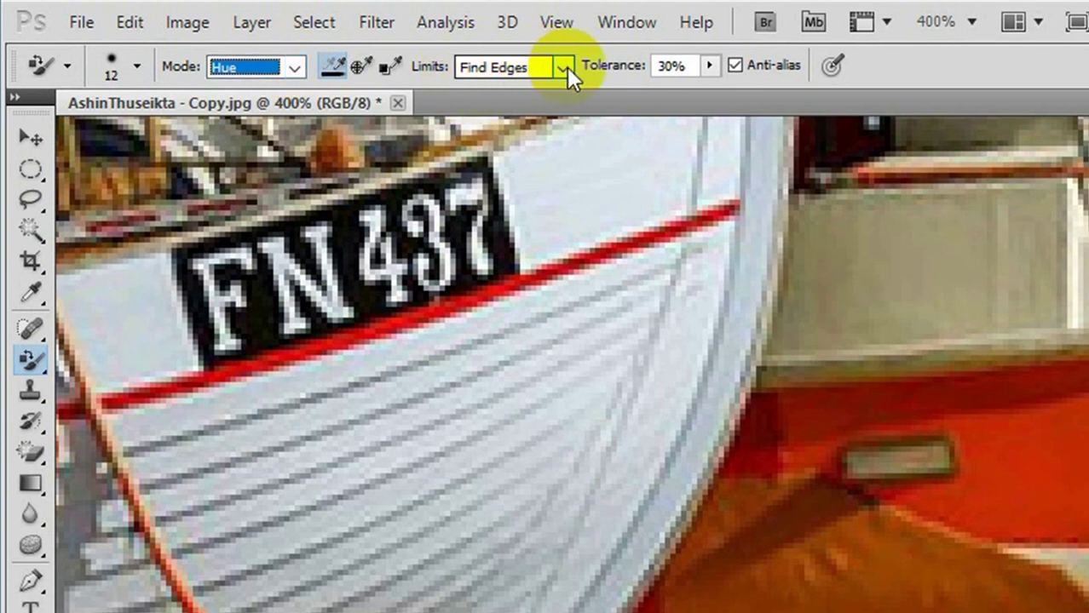
Step: Try recoloring the end of the FN 437 boat's red stripe, undo it, and pick a yellow-green foreground color
{"action": "left_click_drag", "start_coordinate": [725, 209], "coordinate": [701, 218]}
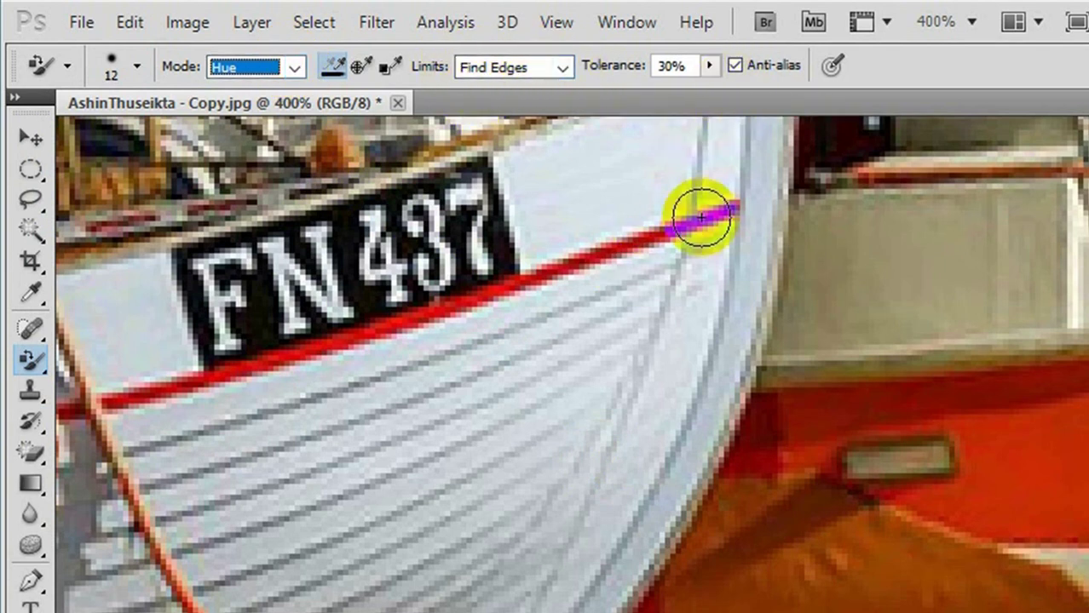
{"action": "key", "text": "ctrl+z"}
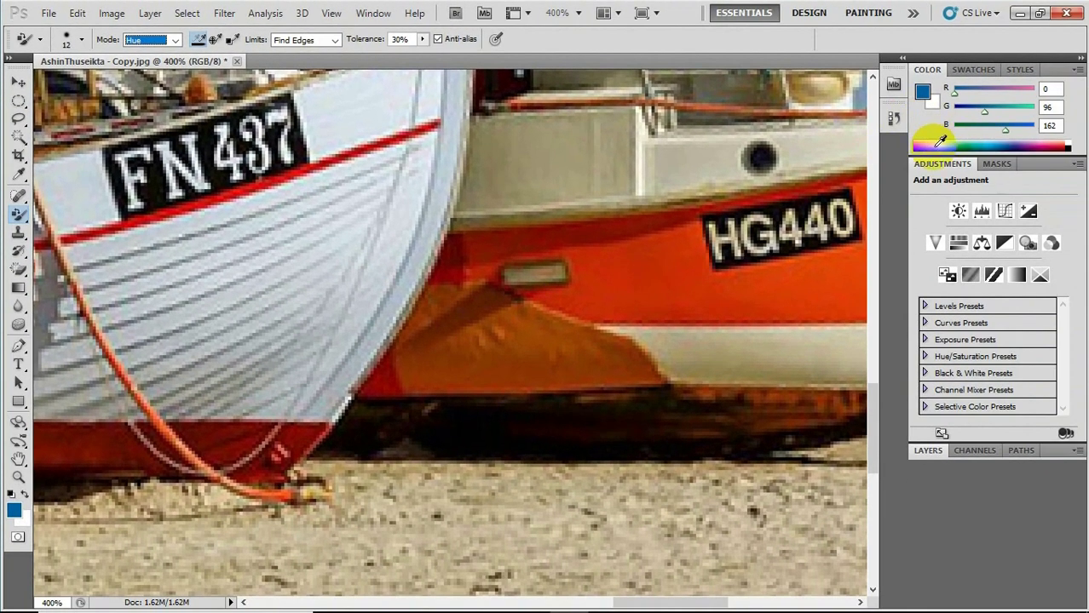
{"action": "left_click", "coordinate": [934, 145]}
{"action": "left_click_drag", "start_coordinate": [942, 142], "coordinate": [948, 144]}
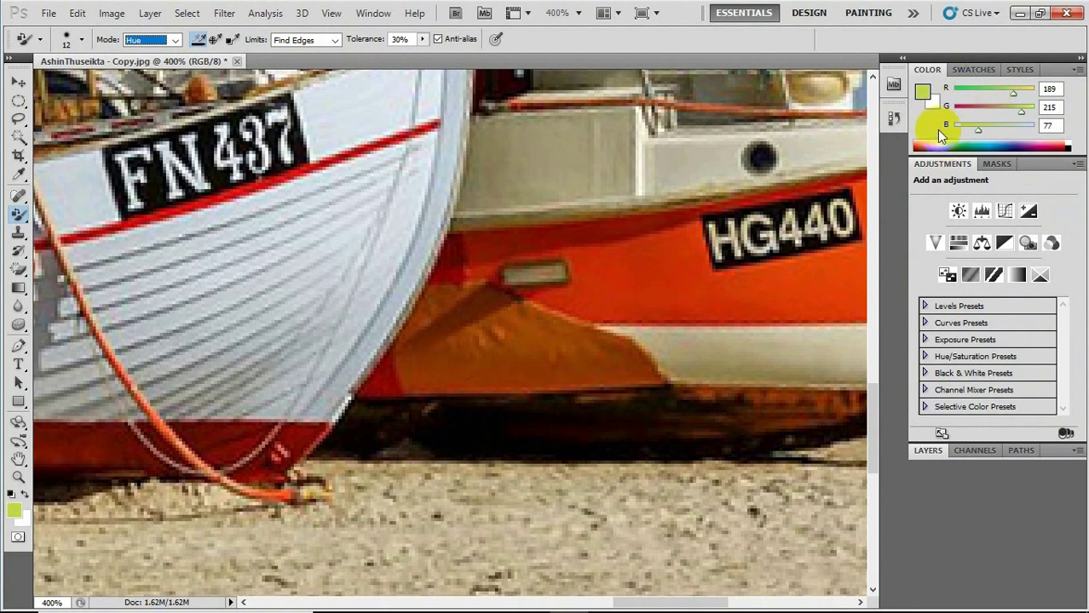
Step: Hide the Color panel and show it again
{"action": "left_click", "coordinate": [374, 14]}
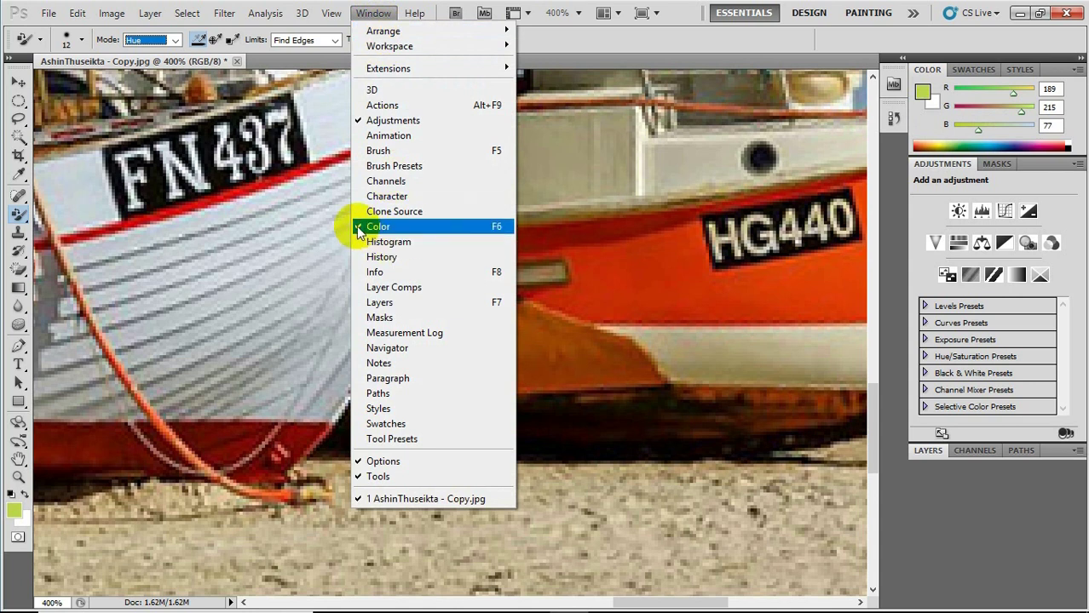
{"action": "left_click", "coordinate": [357, 226]}
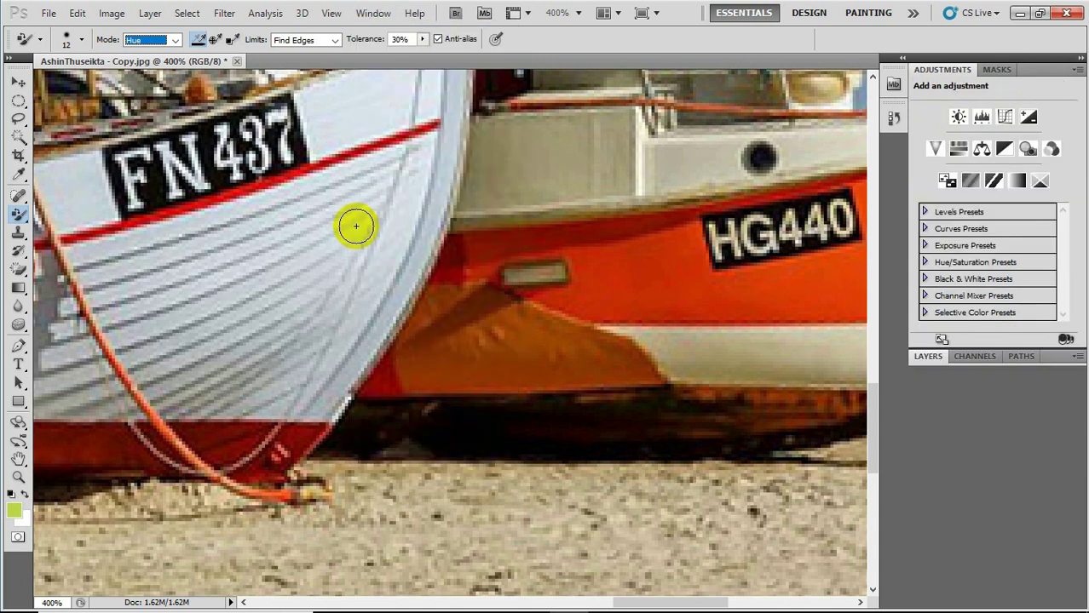
{"action": "left_click", "coordinate": [375, 14]}
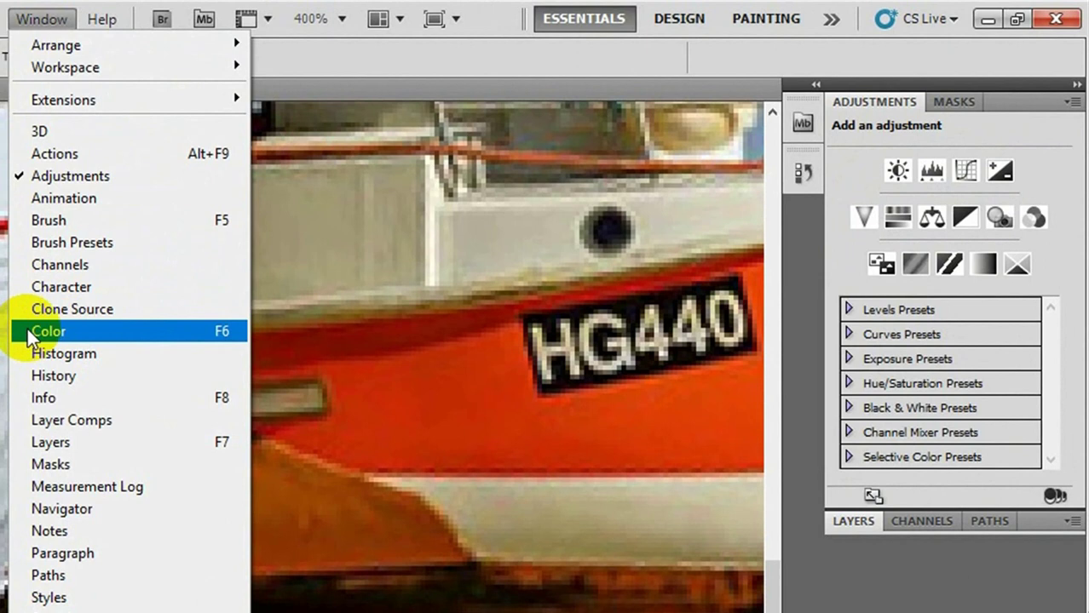
{"action": "left_click", "coordinate": [27, 330]}
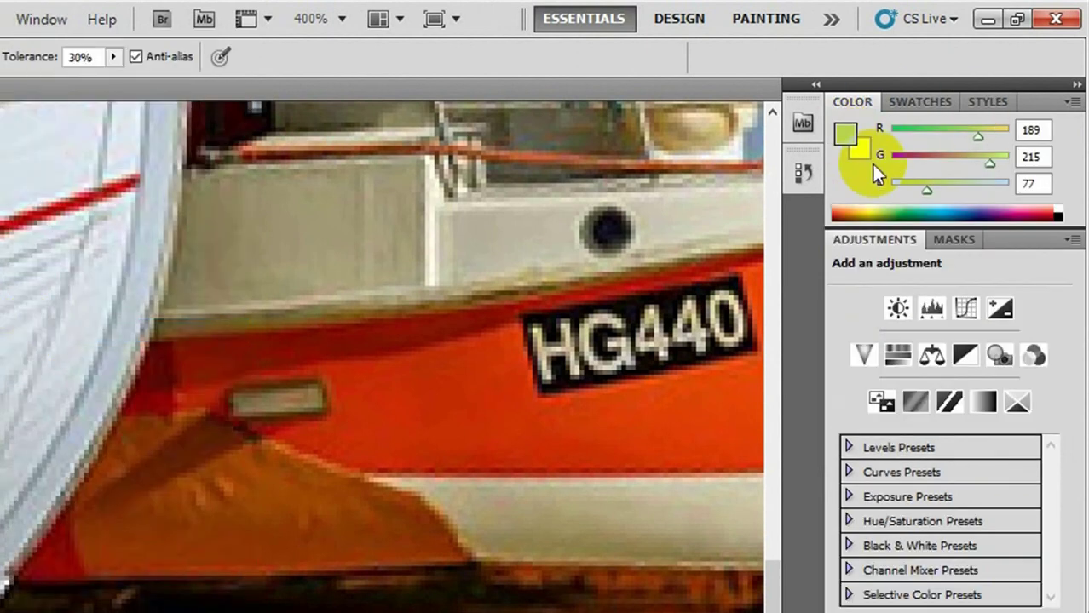
Step: Recolor the brown patch on the HG440 boat's lower hull with a dark blue foreground color of RGB 0, 82, 128
{"action": "left_click", "coordinate": [962, 214]}
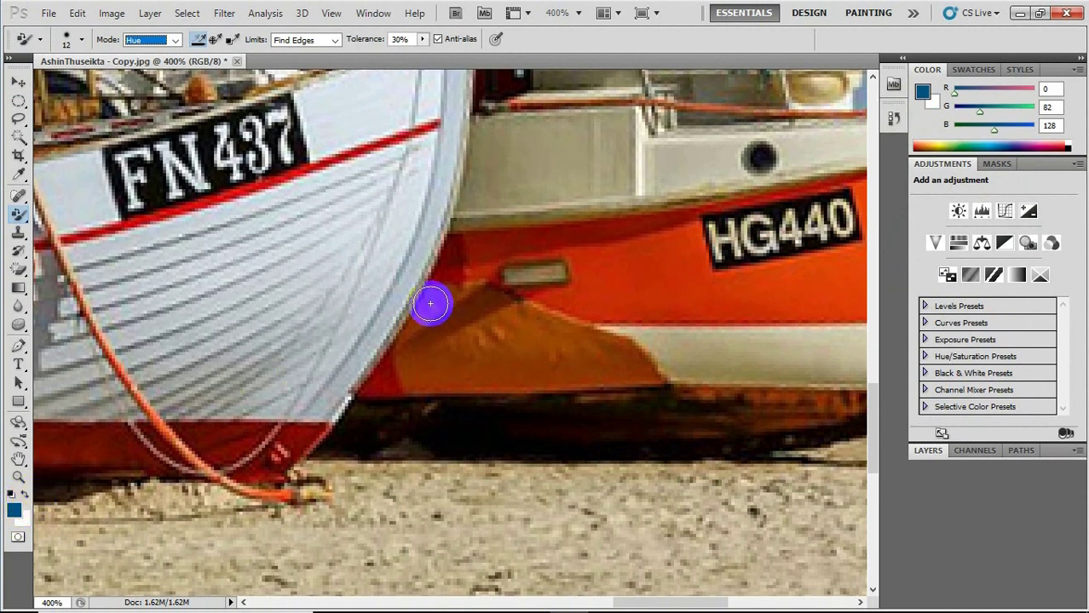
{"action": "mouse_move", "coordinate": [430, 304]}
{"action": "left_mouse_down"}
{"action": "mouse_move", "coordinate": [492, 299]}
{"action": "mouse_move", "coordinate": [537, 334]}
{"action": "mouse_move", "coordinate": [611, 347]}
{"action": "mouse_move", "coordinate": [547, 327]}
{"action": "mouse_move", "coordinate": [422, 349]}
{"action": "mouse_move", "coordinate": [419, 325]}
{"action": "mouse_move", "coordinate": [404, 374]}
{"action": "mouse_move", "coordinate": [527, 362]}
{"action": "mouse_move", "coordinate": [443, 335]}
{"action": "mouse_move", "coordinate": [464, 322]}
{"action": "mouse_move", "coordinate": [443, 344]}
{"action": "mouse_move", "coordinate": [435, 372]}
{"action": "mouse_move", "coordinate": [447, 381]}
{"action": "mouse_move", "coordinate": [645, 373]}
{"action": "mouse_move", "coordinate": [616, 348]}
{"action": "mouse_move", "coordinate": [655, 371]}
{"action": "mouse_move", "coordinate": [519, 318]}
{"action": "mouse_move", "coordinate": [536, 321]}
{"action": "mouse_move", "coordinate": [567, 332]}
{"action": "mouse_move", "coordinate": [507, 330]}
{"action": "mouse_move", "coordinate": [566, 377]}
{"action": "mouse_move", "coordinate": [593, 377]}
{"action": "left_mouse_up"}
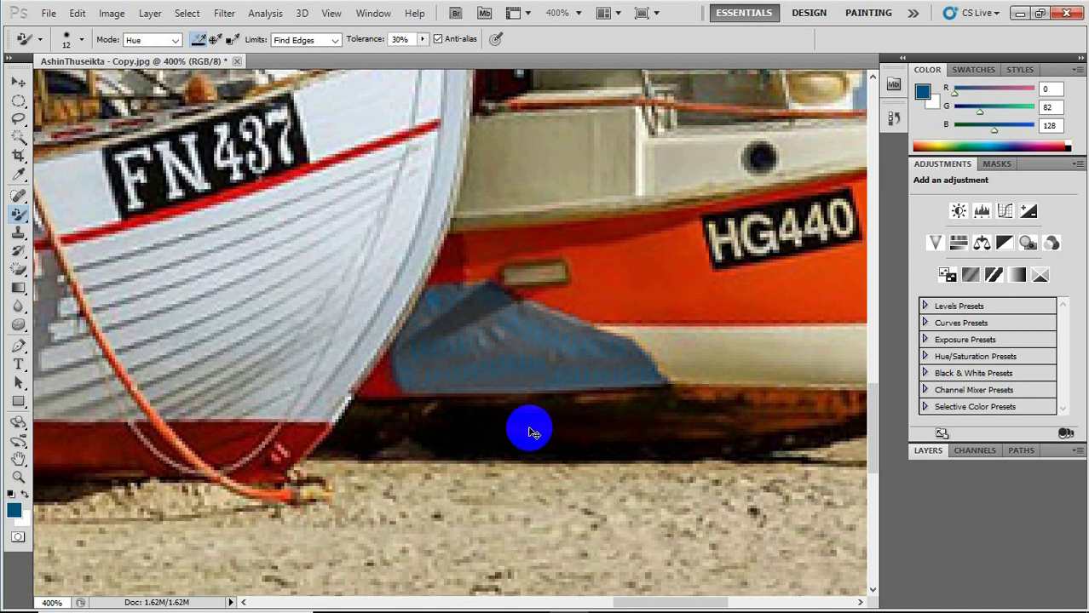
{"action": "key", "text": "ctrl+0"}
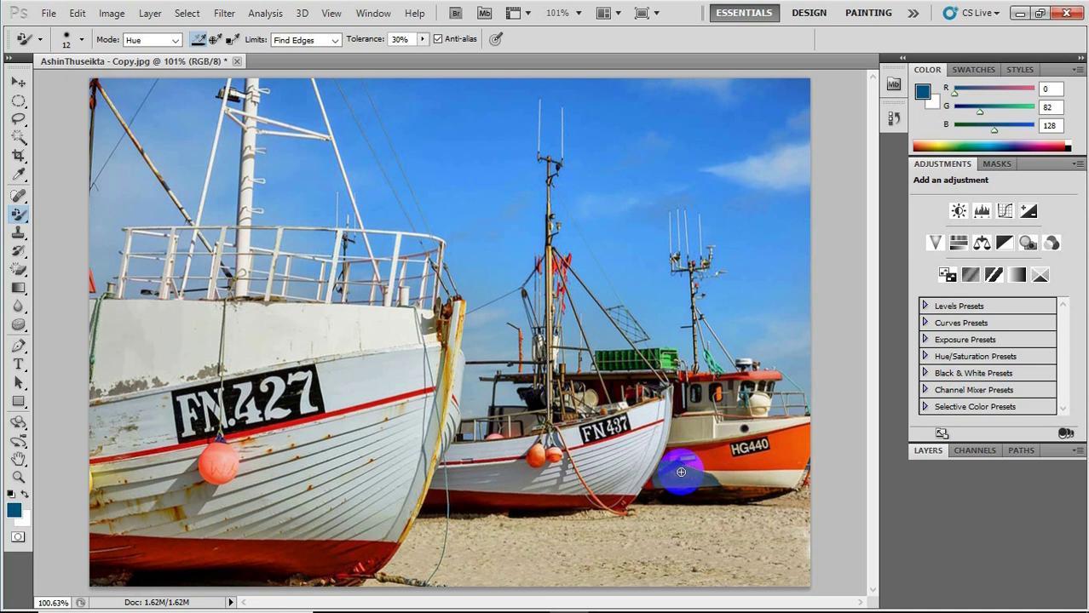
{"action": "mouse_move", "coordinate": [460, 256]}
{"action": "left_mouse_down"}
{"action": "mouse_move", "coordinate": [432, 225]}
{"action": "mouse_move", "coordinate": [403, 155]}
{"action": "mouse_move", "coordinate": [423, 180]}
{"action": "left_mouse_up"}
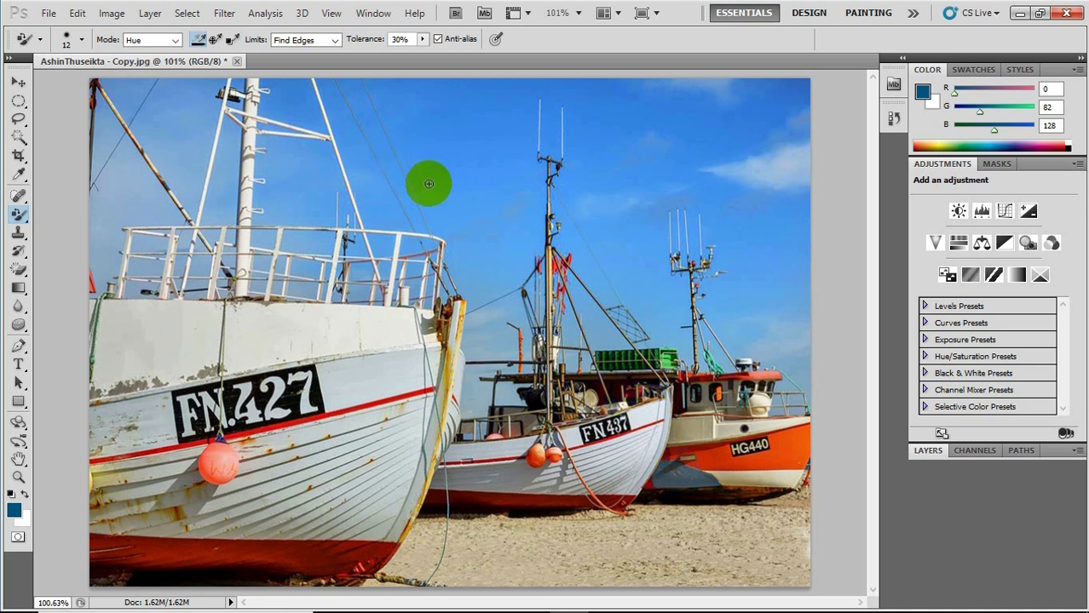
{"action": "mouse_move", "coordinate": [428, 183]}
{"action": "left_mouse_down"}
{"action": "mouse_move", "coordinate": [472, 185]}
{"action": "mouse_move", "coordinate": [409, 249]}
{"action": "left_mouse_up"}
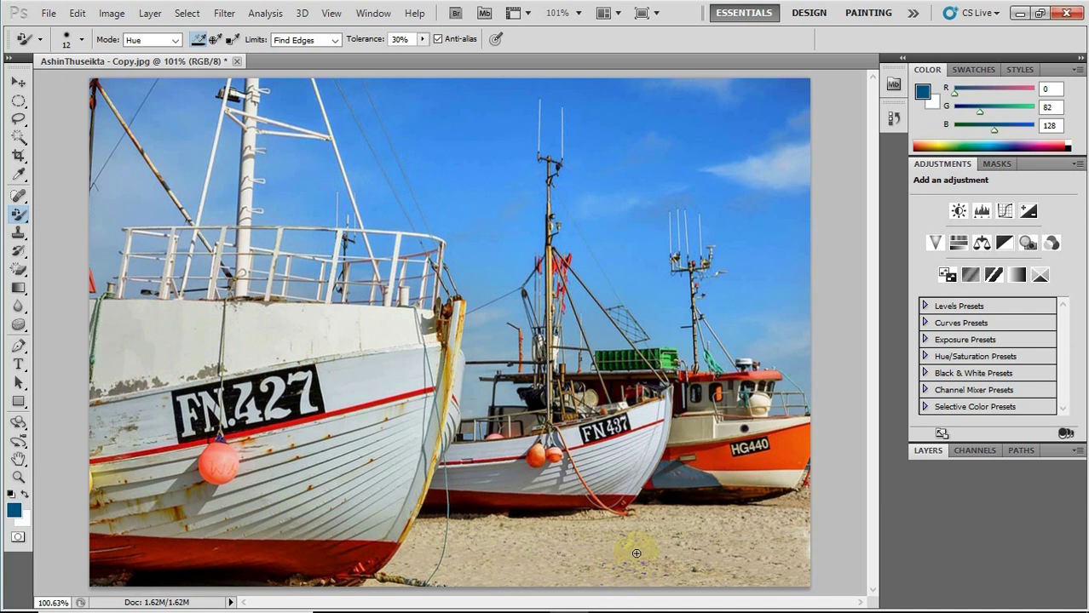
{"action": "mouse_move", "coordinate": [678, 498]}
{"action": "left_mouse_down"}
{"action": "mouse_move", "coordinate": [656, 483]}
{"action": "mouse_move", "coordinate": [694, 490]}
{"action": "left_mouse_up"}
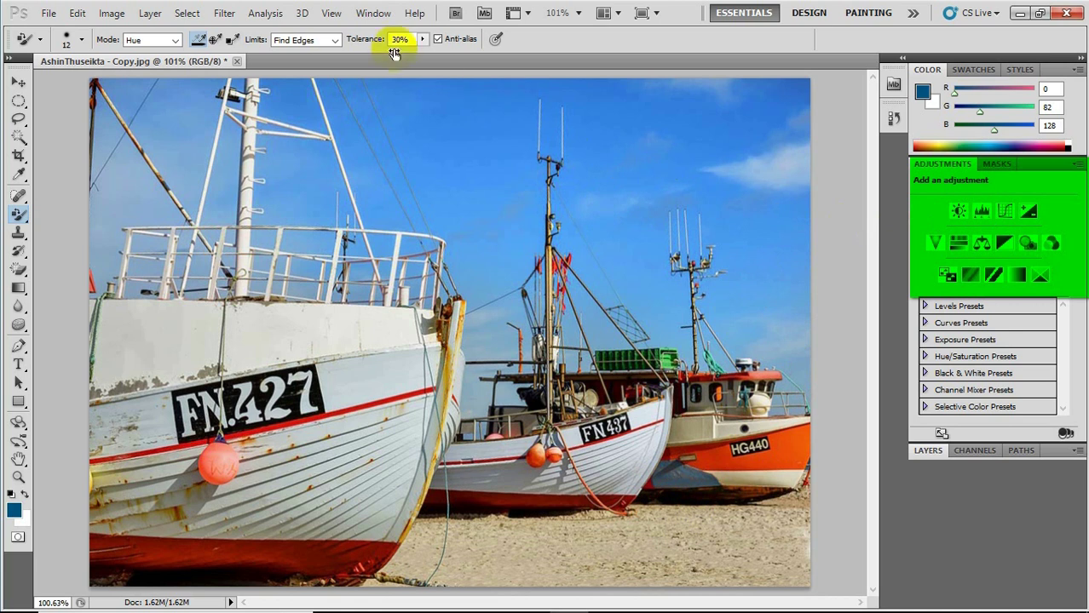
Step: Hide the Adjustments panel and show it again
{"action": "left_click", "coordinate": [374, 14]}
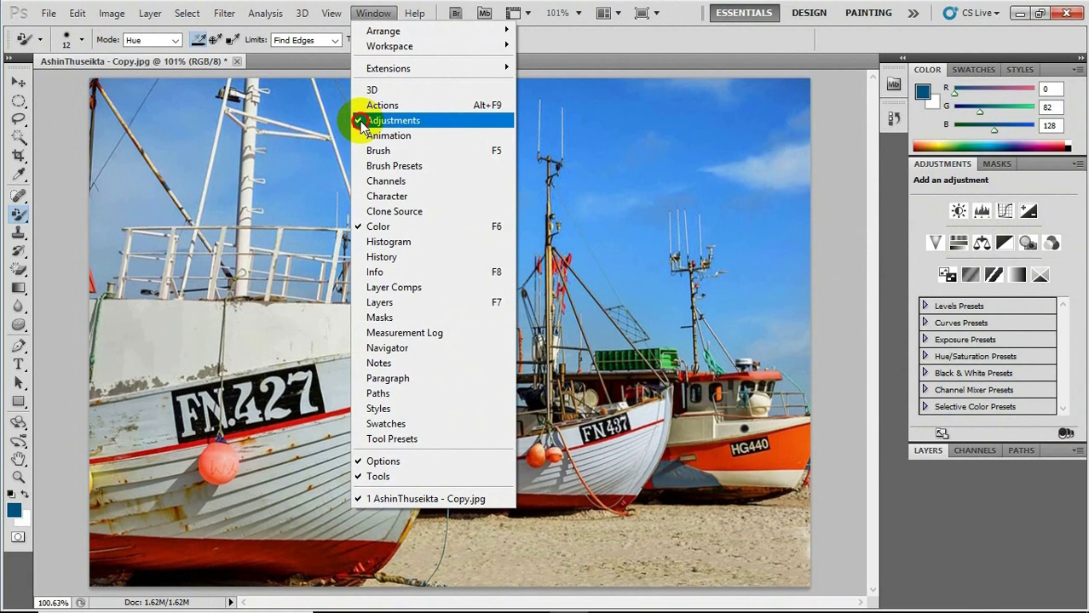
{"action": "left_click", "coordinate": [361, 121]}
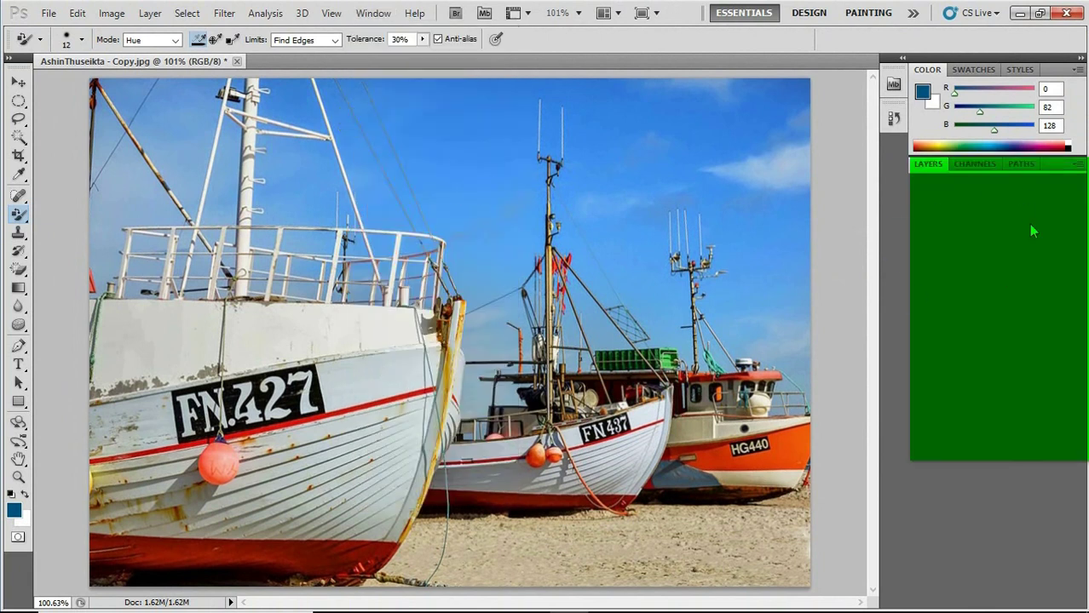
{"action": "left_click", "coordinate": [371, 19]}
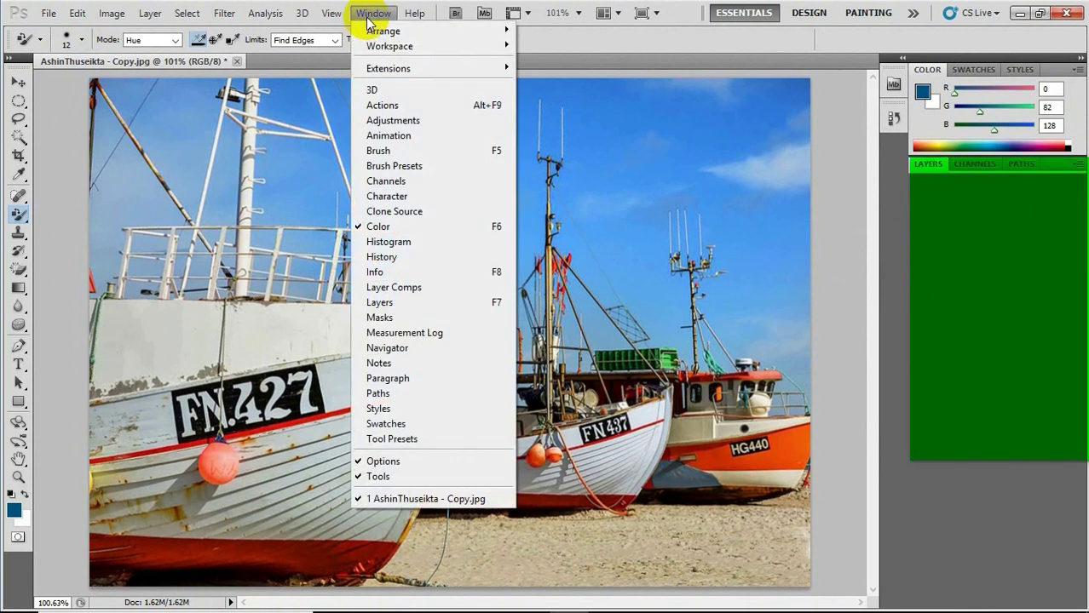
{"action": "left_click", "coordinate": [390, 120]}
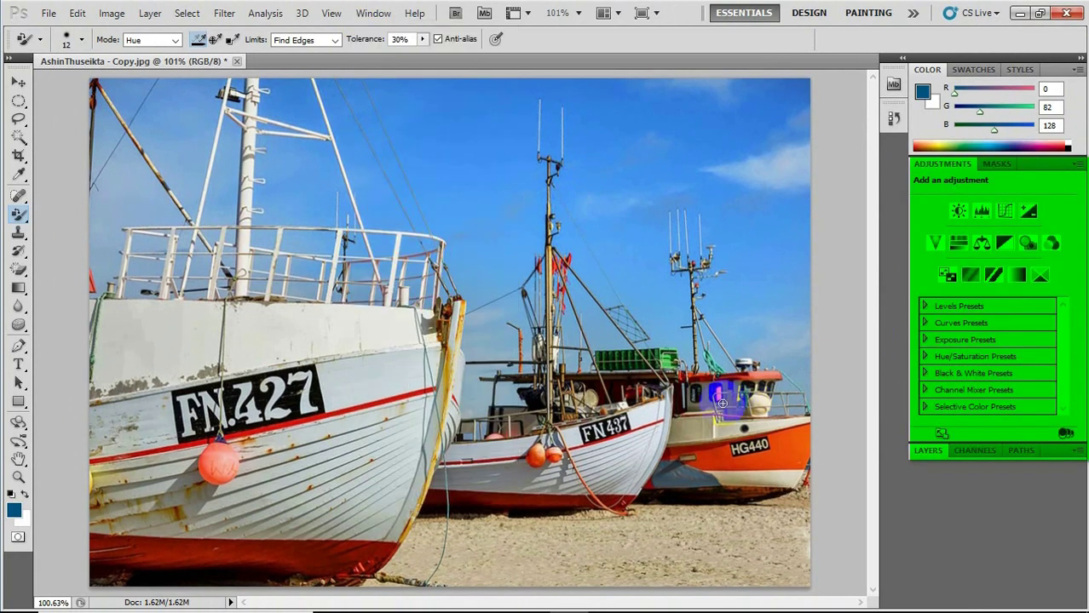
Step: Add a Black & White adjustment layer to the boat photo with automatic color values and the tint enabled
{"action": "left_click", "coordinate": [1004, 246]}
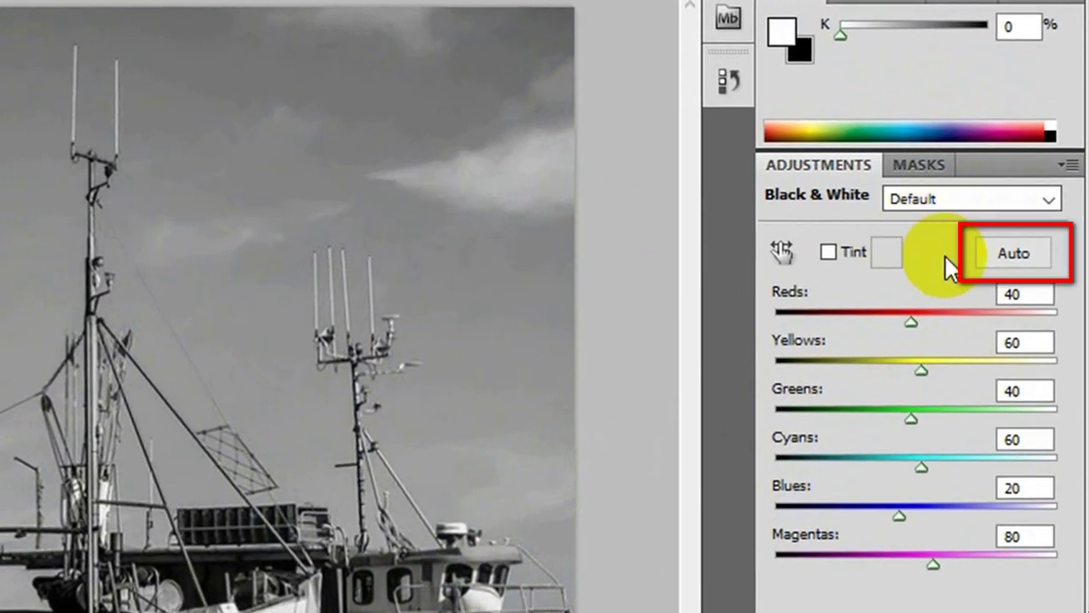
{"action": "left_click", "coordinate": [1013, 256]}
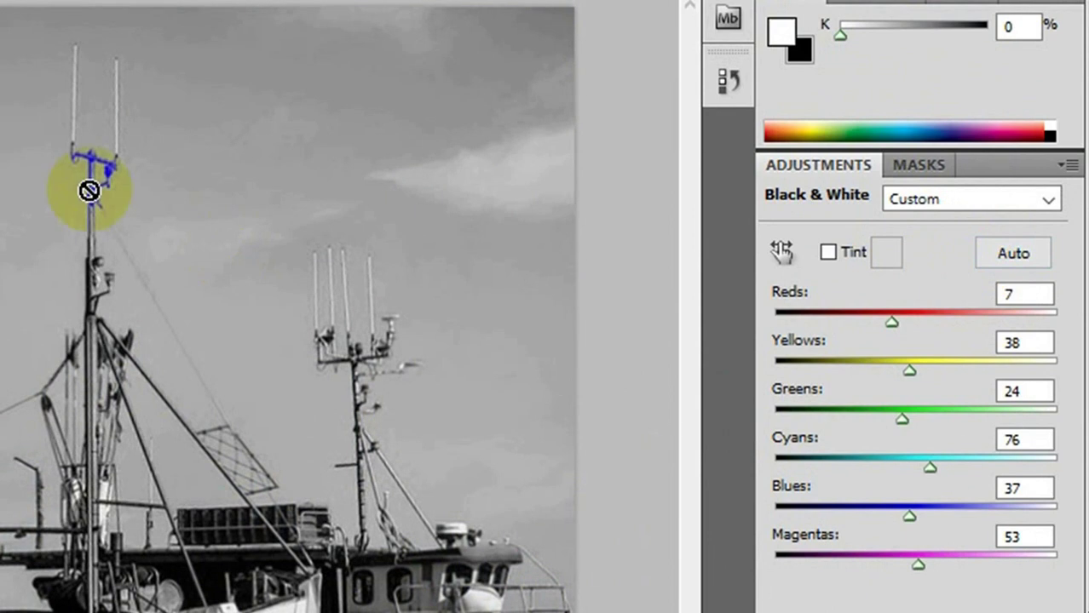
{"action": "left_click", "coordinate": [826, 253]}
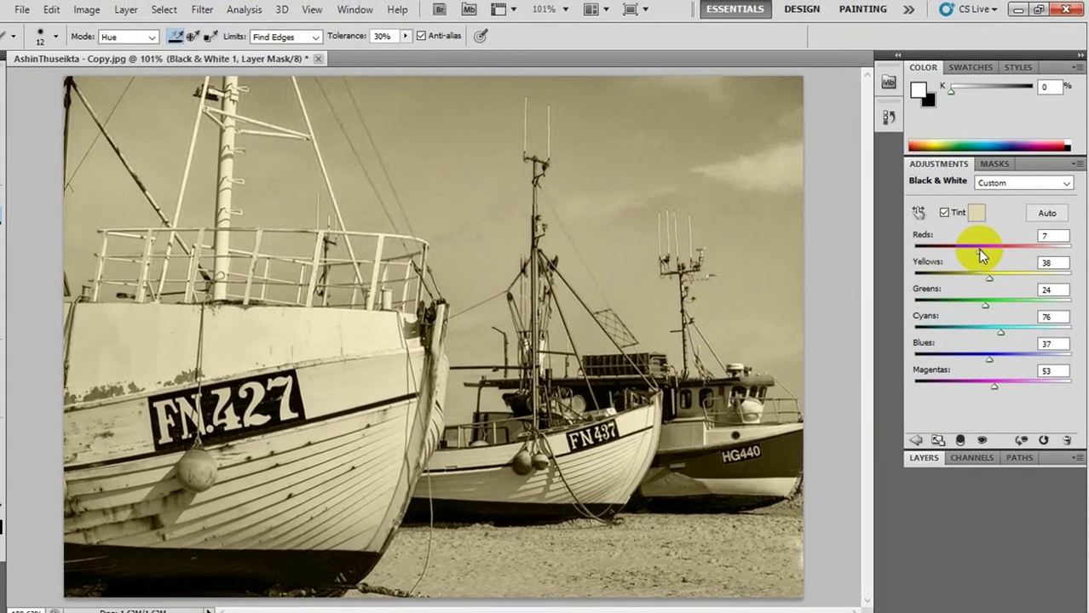
Step: Set the Black & White adjustment's Reds to 59, Yellows to 57, Greens to -12 and Cyans to 20, and minimize the window
{"action": "left_click_drag", "start_coordinate": [980, 254], "coordinate": [986, 327]}
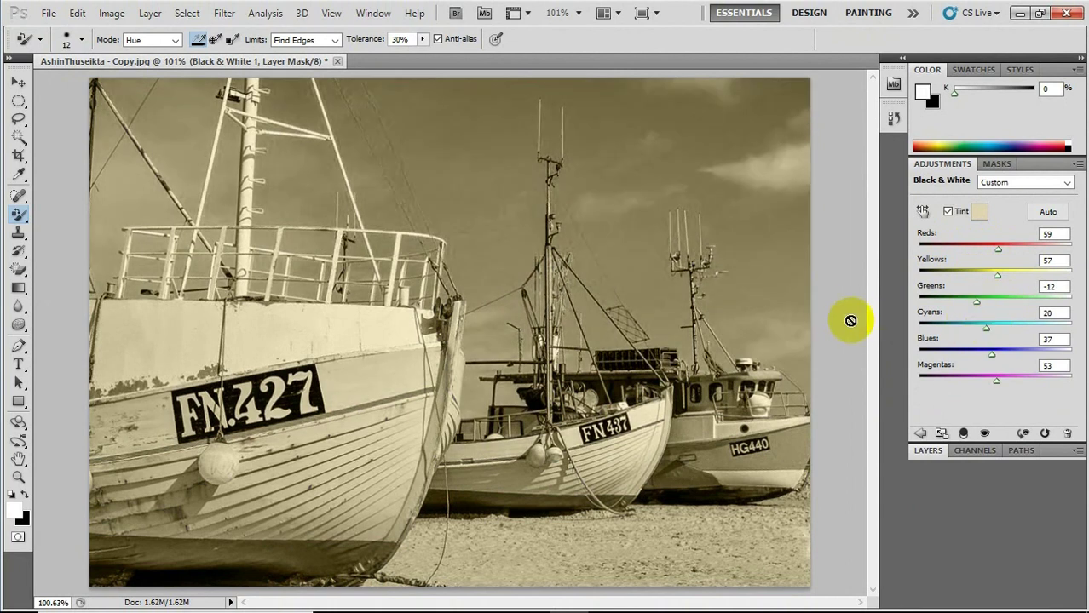
{"action": "left_click", "coordinate": [1018, 13]}
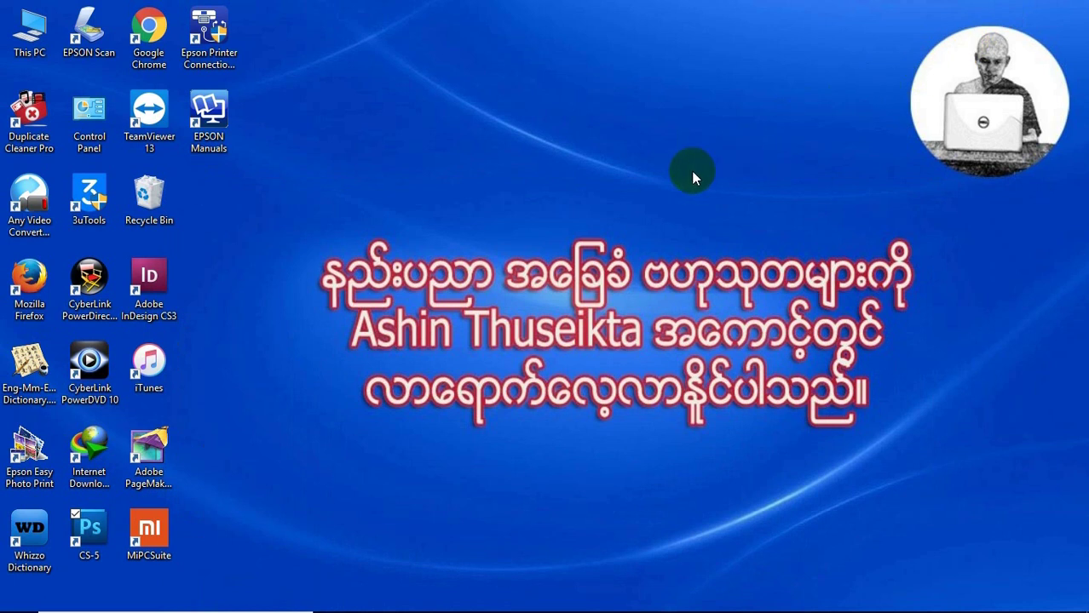